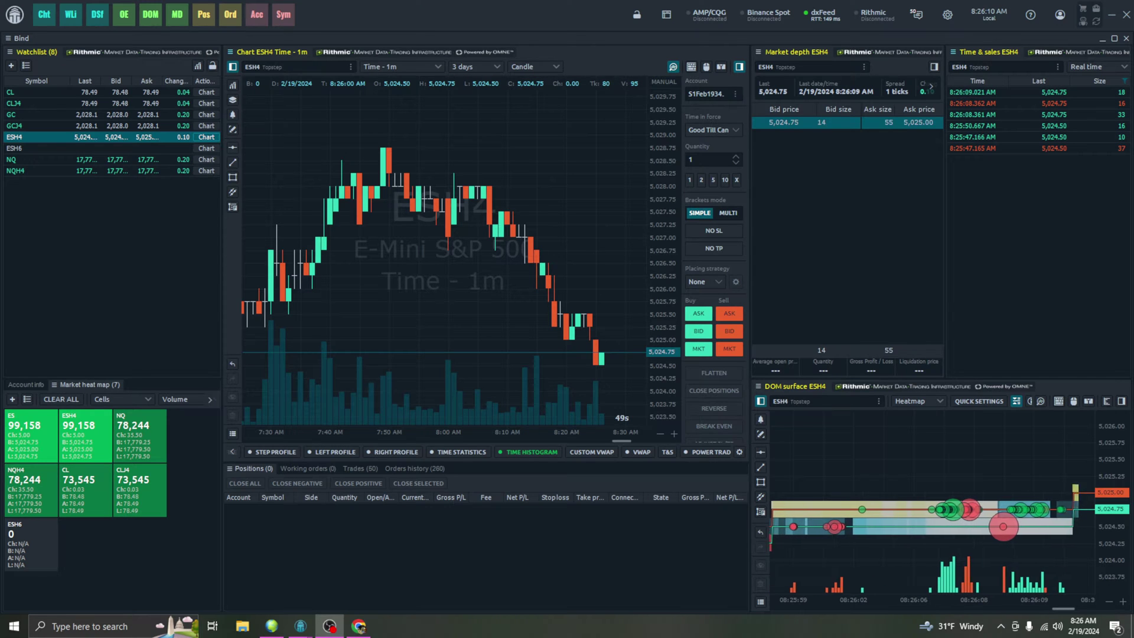
# - Bring up Chrome's quantower.com/connections page and review the AMP, Optimus, Binance and Topstep partner cards
pyautogui.click(361, 627)
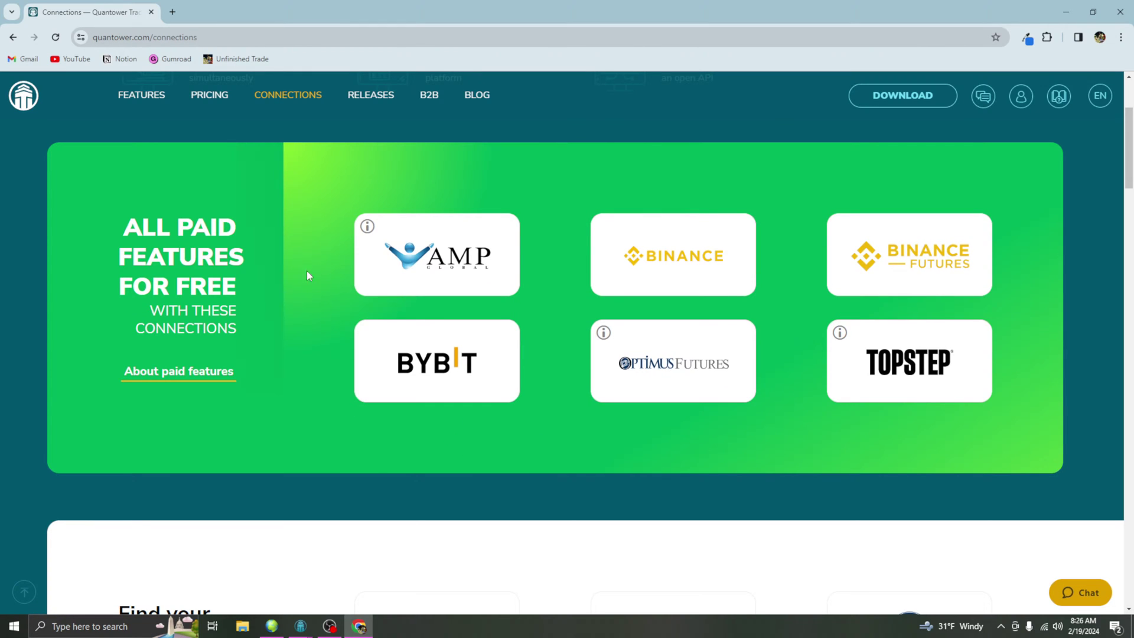
pyautogui.moveTo(404, 291)
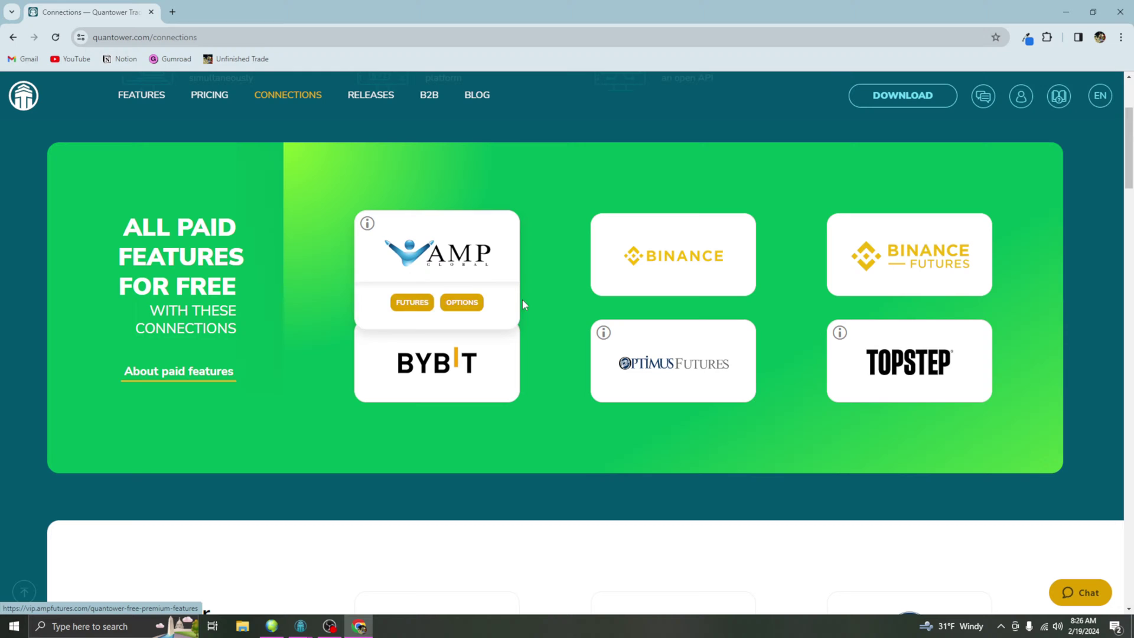
pyautogui.moveTo(648, 369)
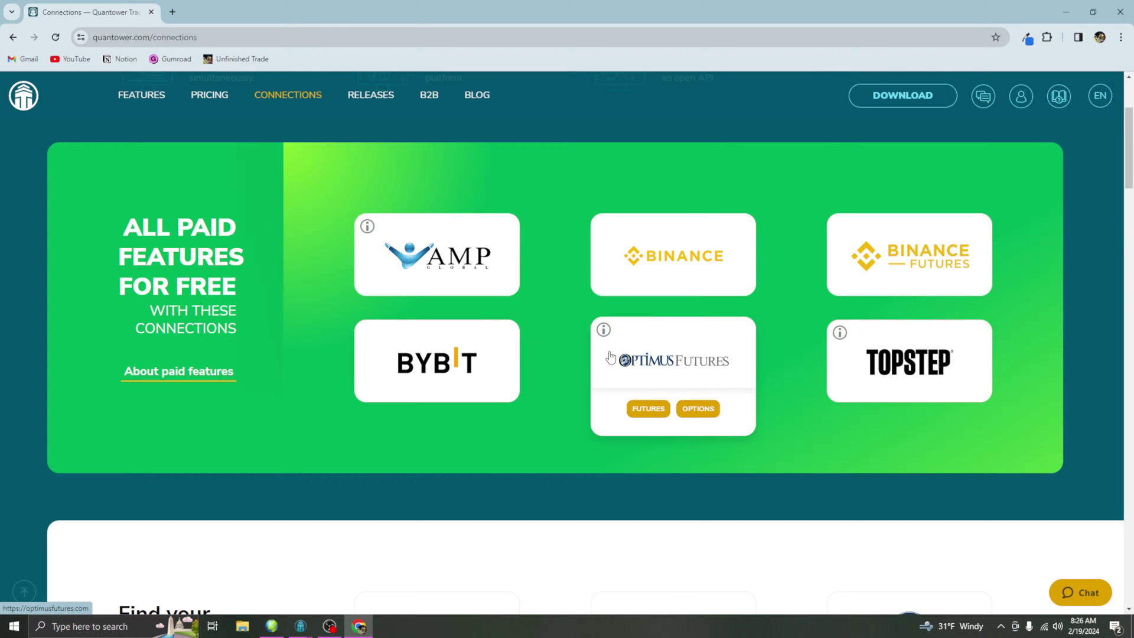
pyautogui.moveTo(893, 244)
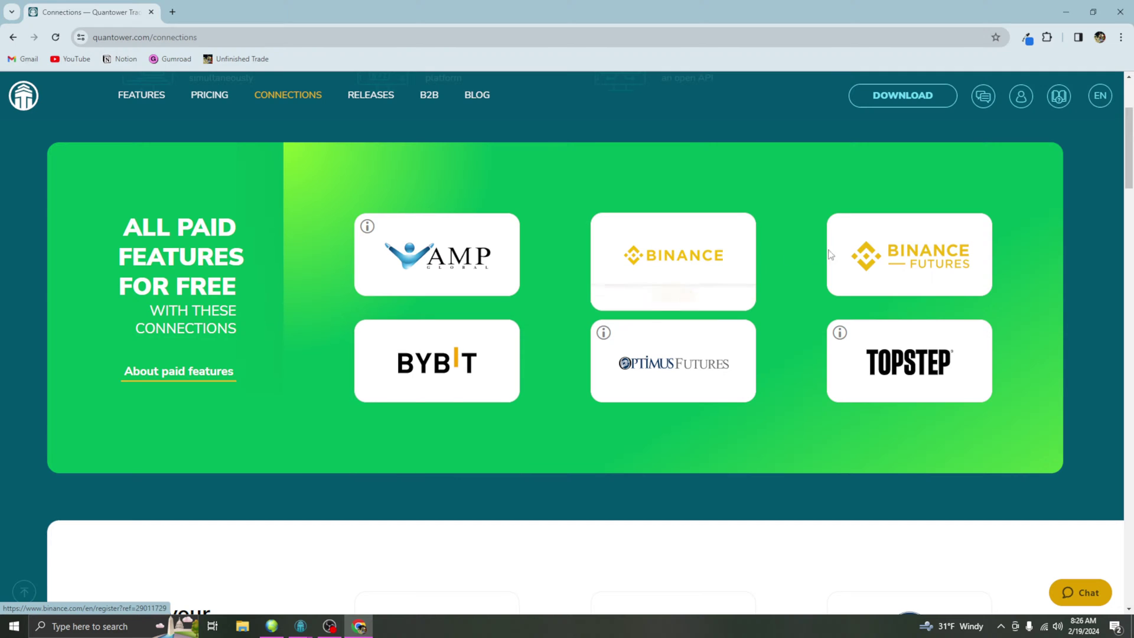
pyautogui.moveTo(711, 291)
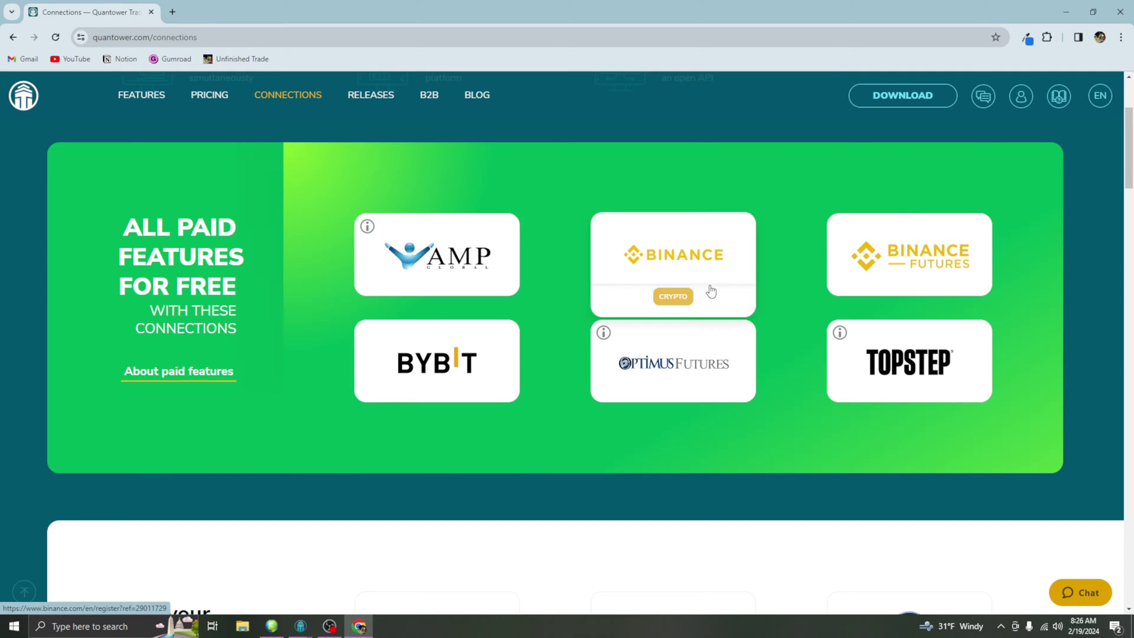
pyautogui.moveTo(835, 362)
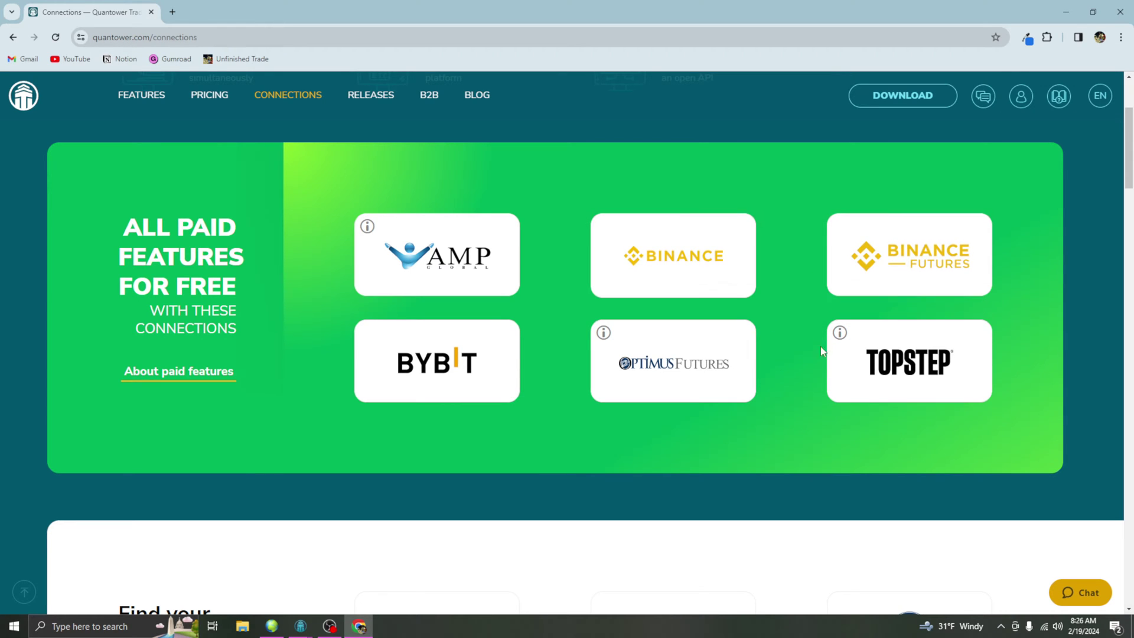
pyautogui.moveTo(744, 425)
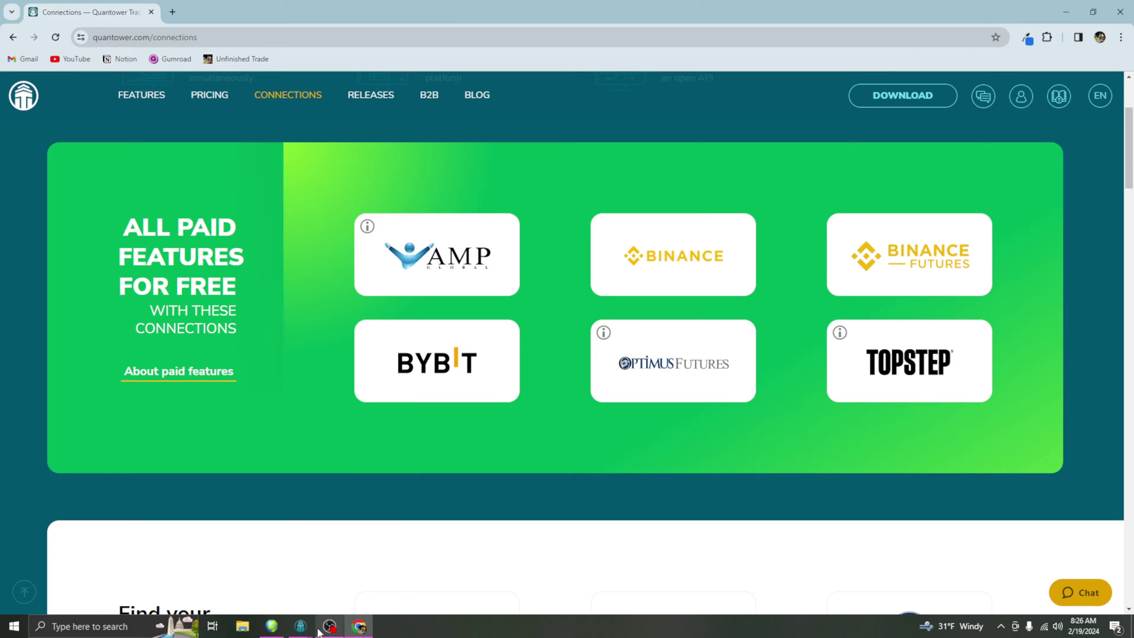
# - Return to the Bind Quantower workspace and open a new maximized /NQ:XCME 1-minute chart
pyautogui.moveTo(306, 630)
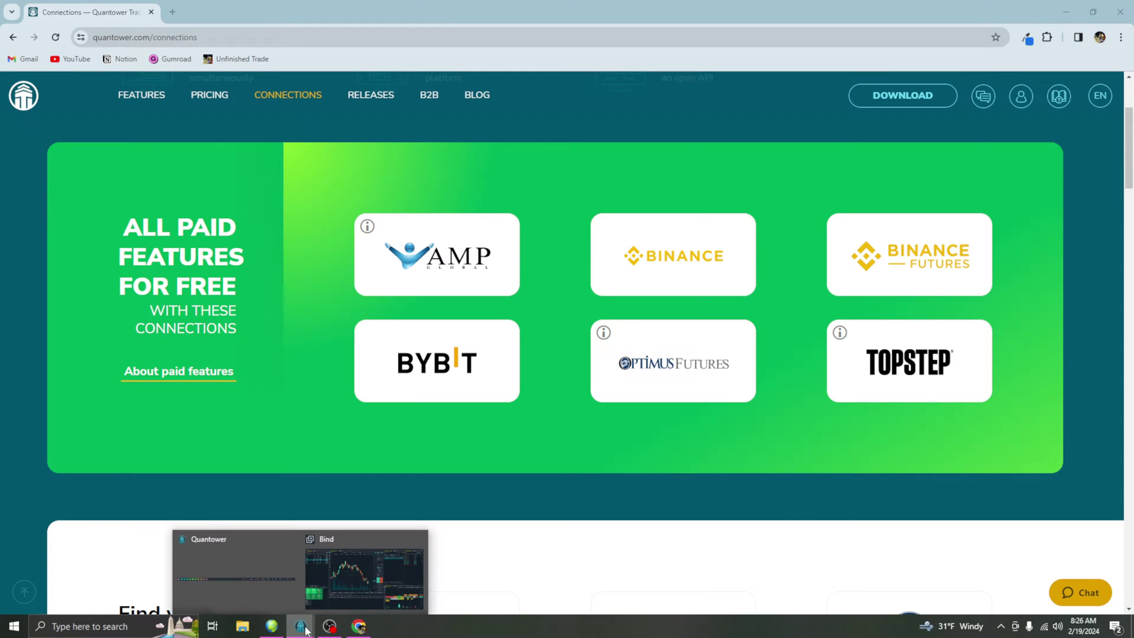
pyautogui.click(354, 594)
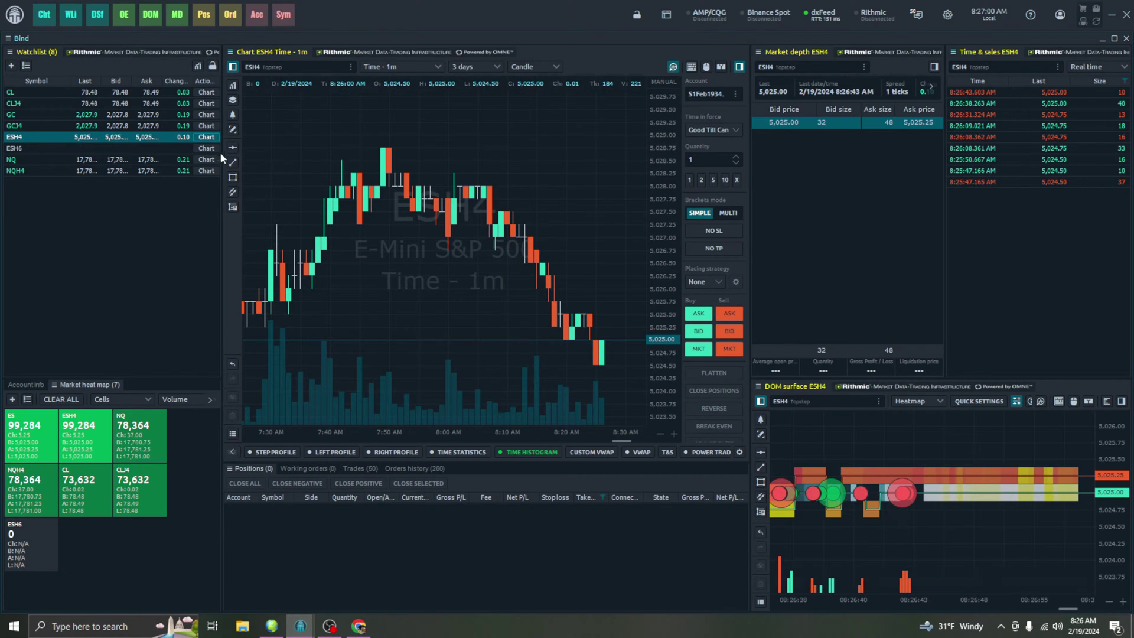
pyautogui.click(48, 15)
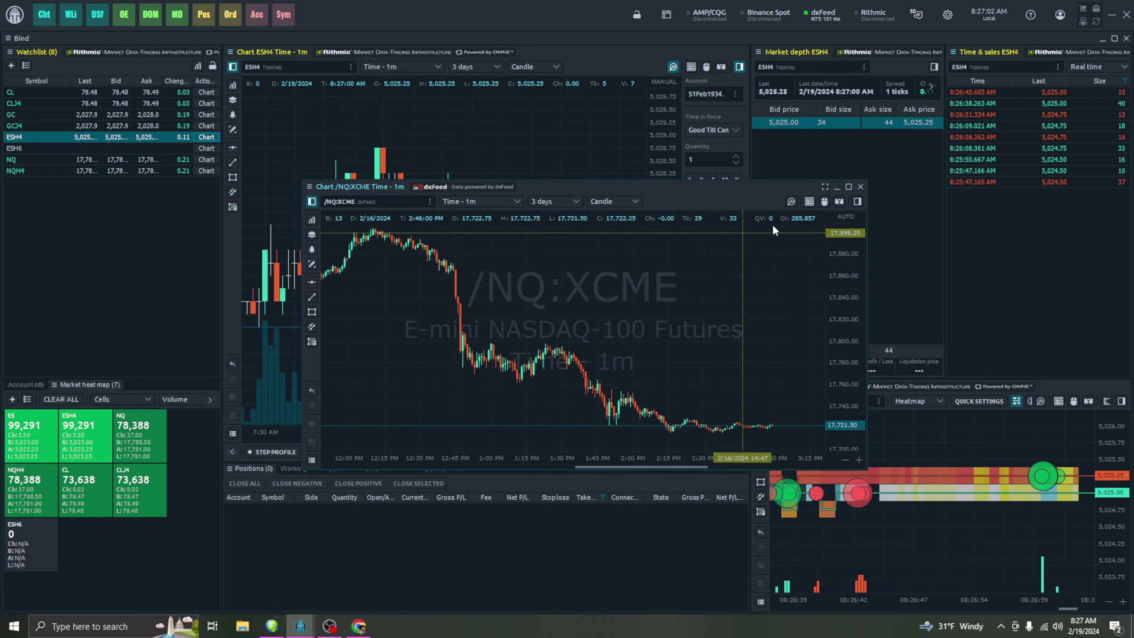
pyautogui.click(848, 187)
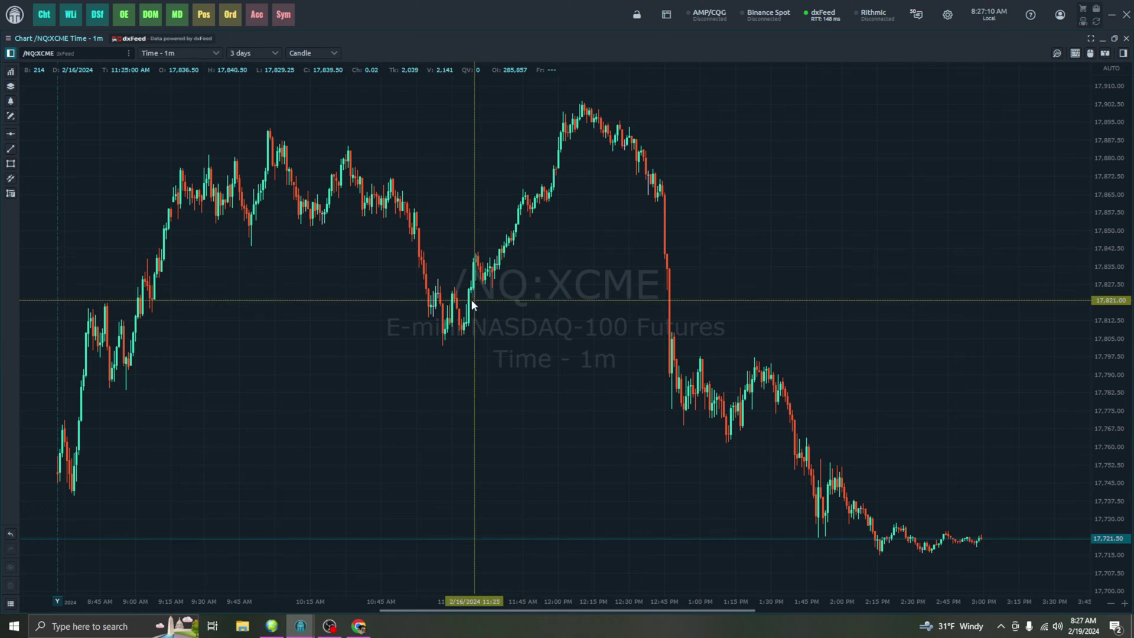
# - In chart Settings, untick Show symbol description and Crosshair Visible, then close the dialog
pyautogui.rightClick(468, 363)
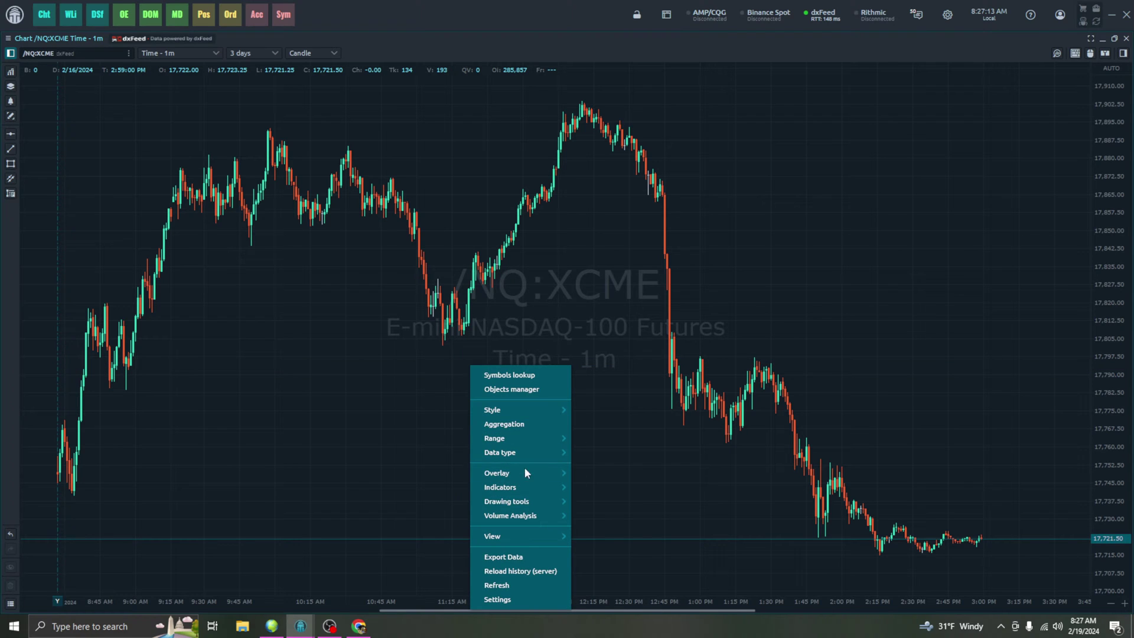
pyautogui.click(523, 598)
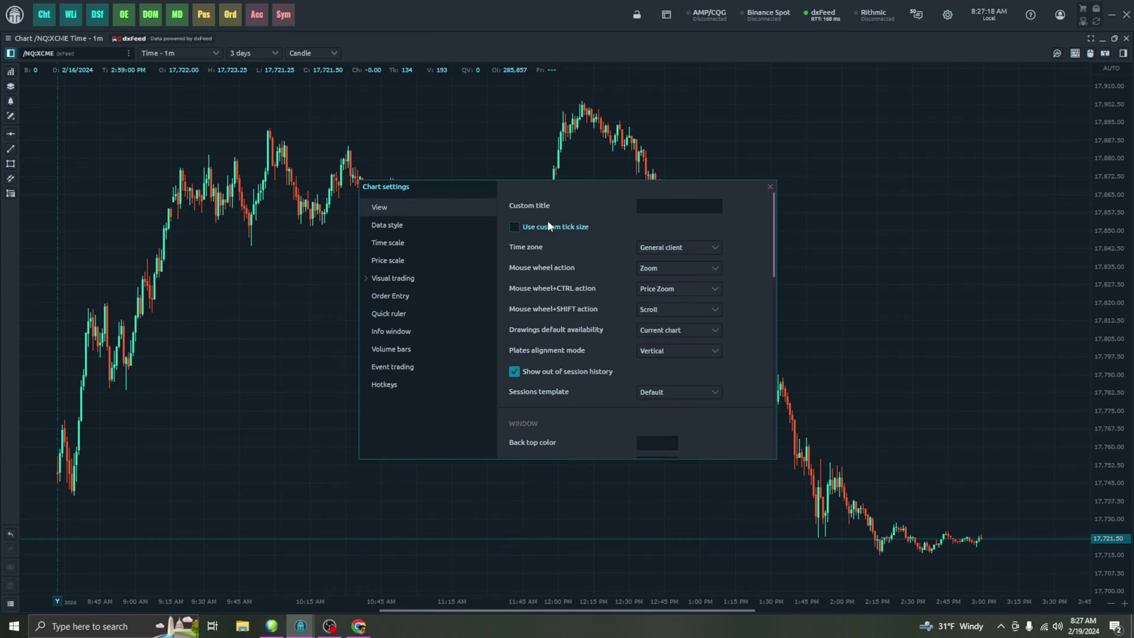
pyautogui.scroll(-12, 591, 294)
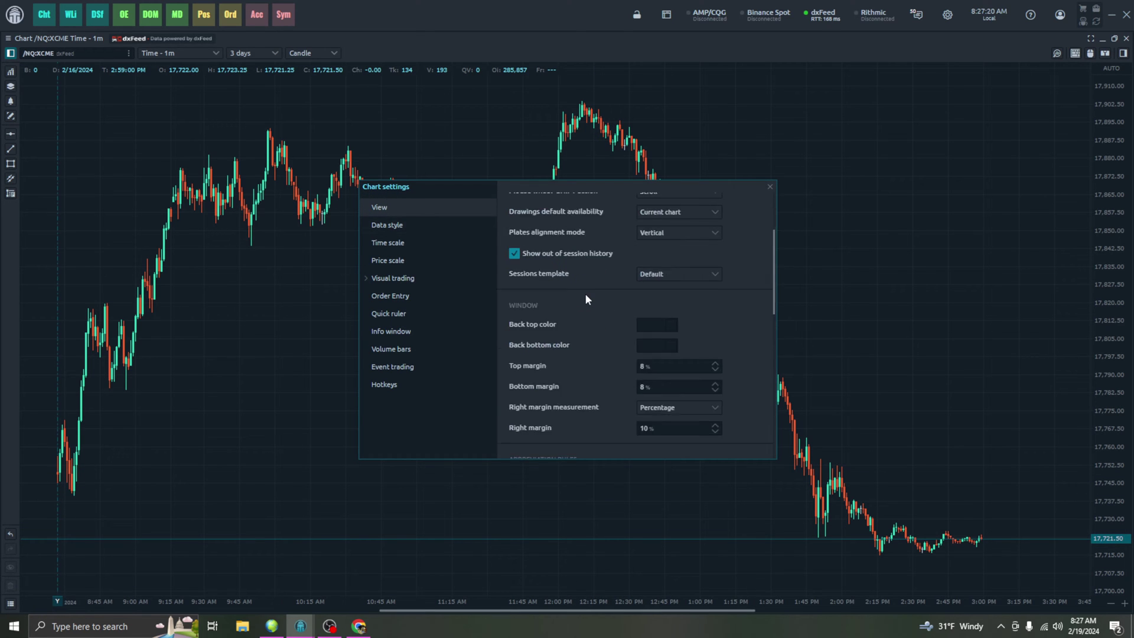
pyautogui.scroll(-2, 594, 295)
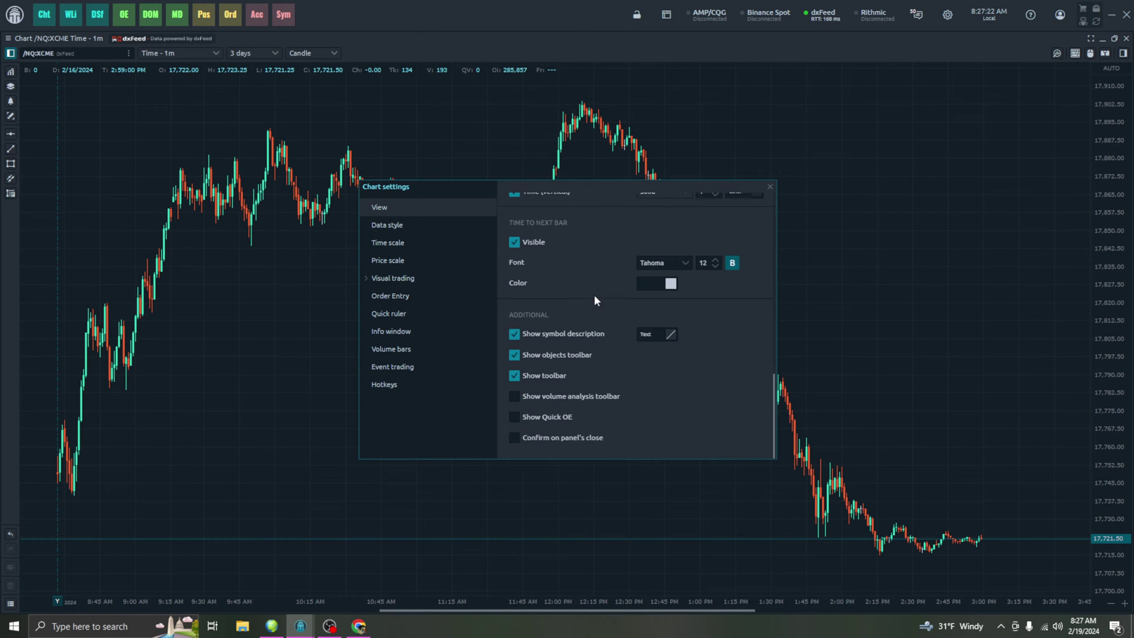
pyautogui.click(516, 334)
pyautogui.moveTo(563, 184)
pyautogui.mouseDown()
pyautogui.moveTo(585, 403)
pyautogui.moveTo(579, 184)
pyautogui.mouseUp()
pyautogui.scroll(4, 593, 273)
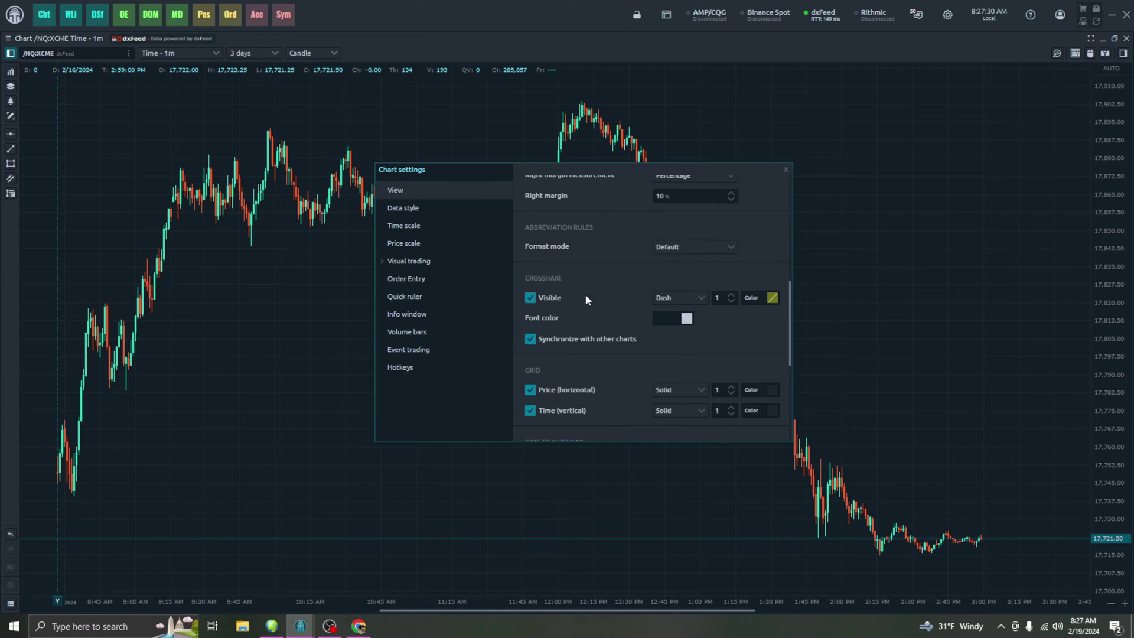
pyautogui.click(529, 298)
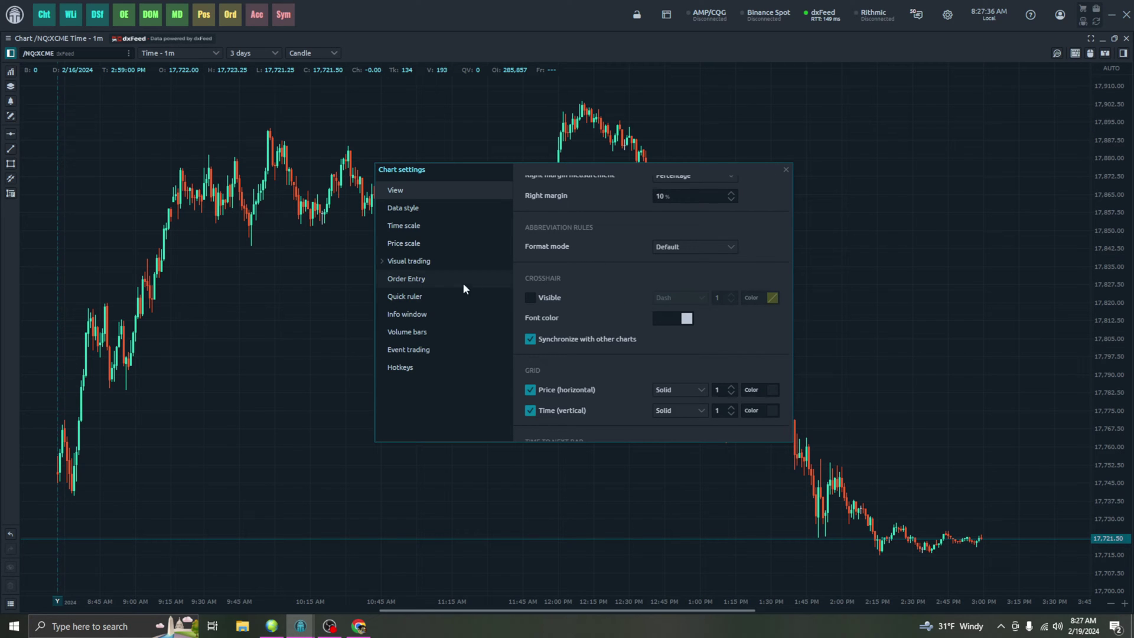
pyautogui.click(786, 170)
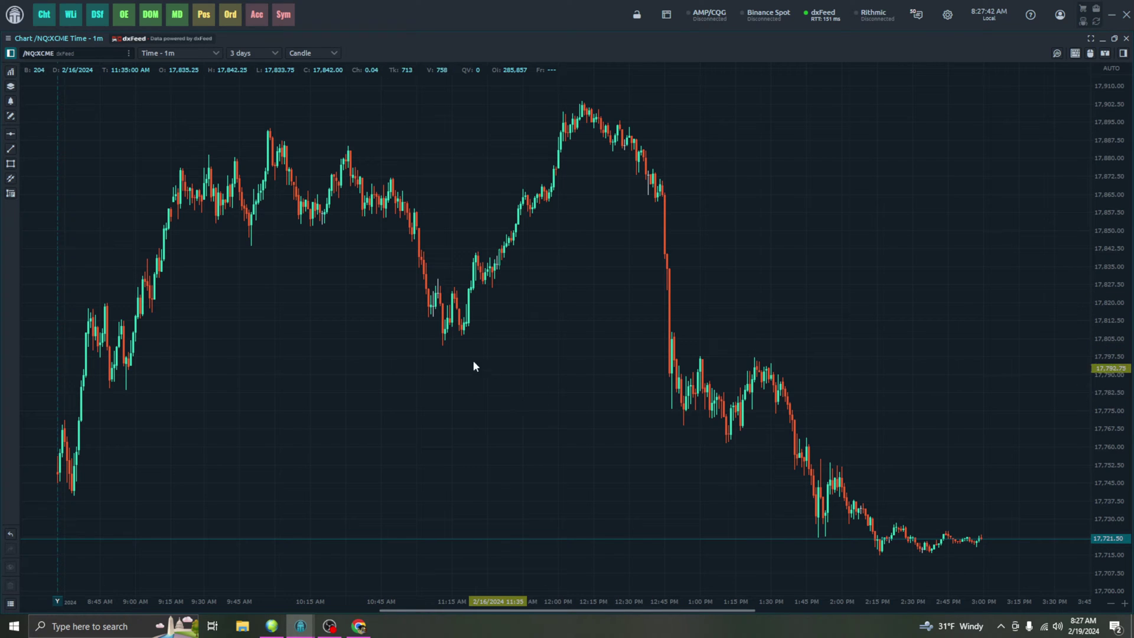
# - Add Volume Analysis > Cluster to the NQ chart and zoom in on the latest bars
pyautogui.rightClick(471, 390)
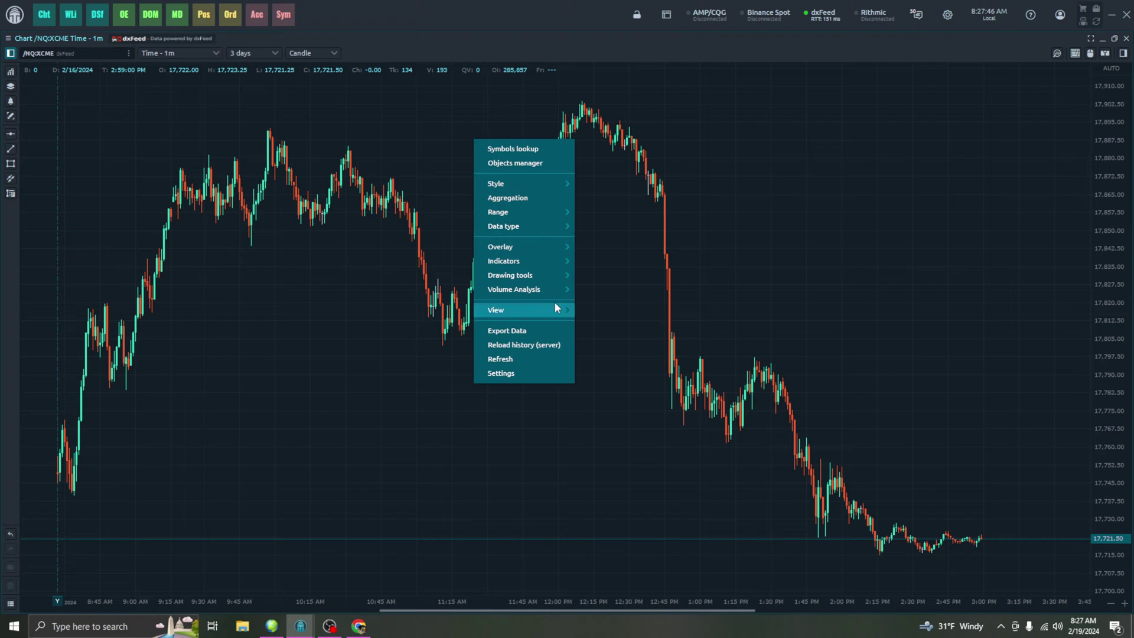
pyautogui.moveTo(548, 291)
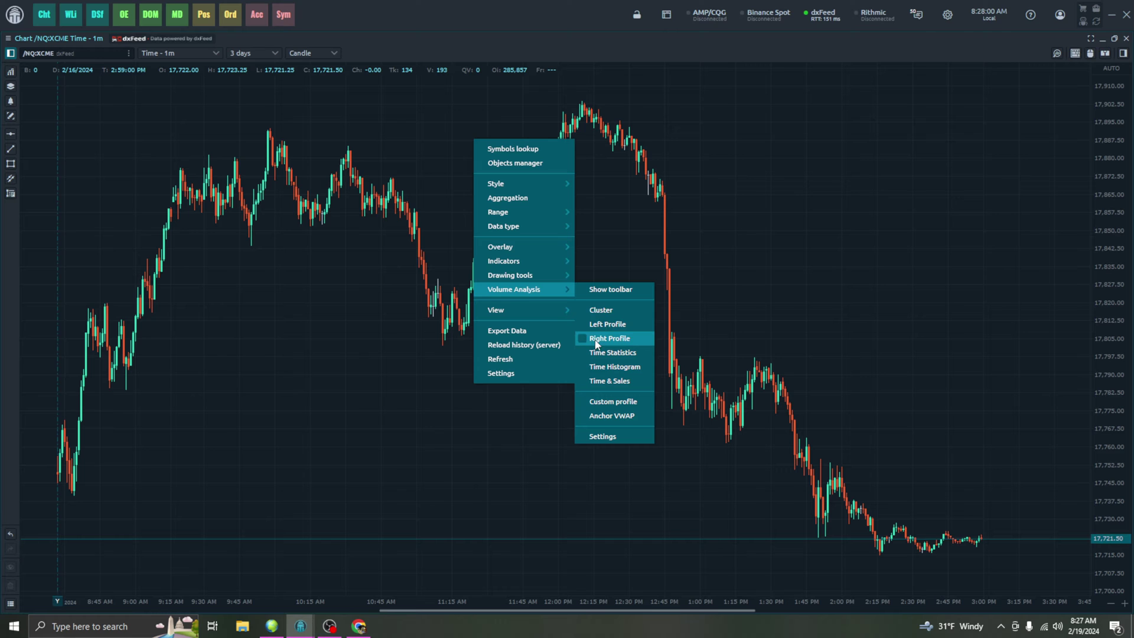
pyautogui.click(585, 310)
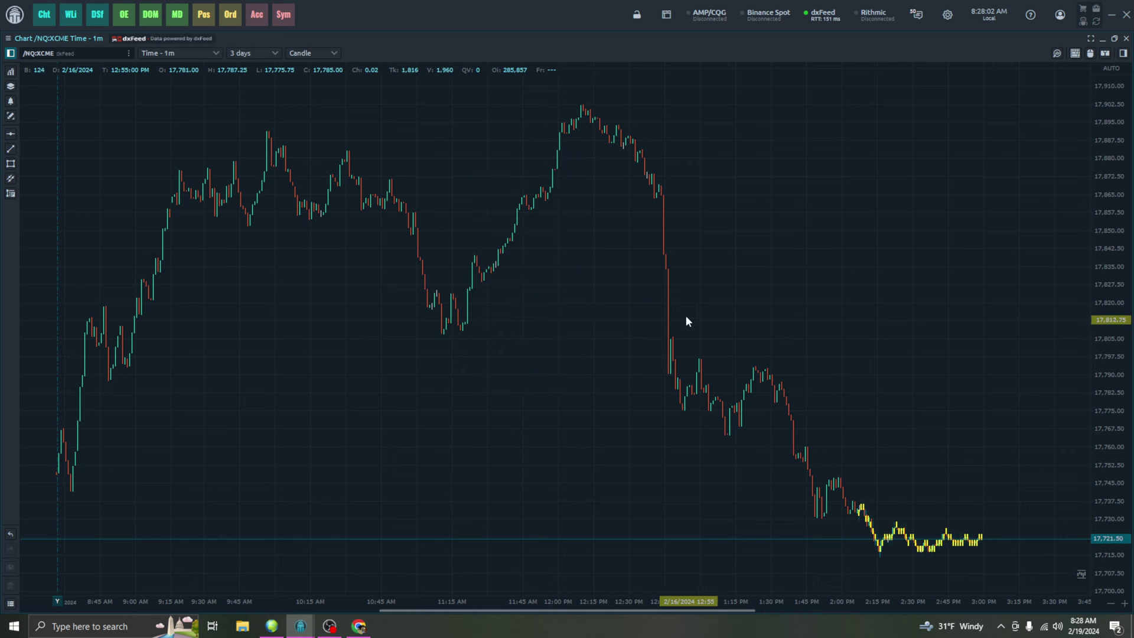
pyautogui.scroll(3, 724, 579)
pyautogui.scroll(10, 755, 561)
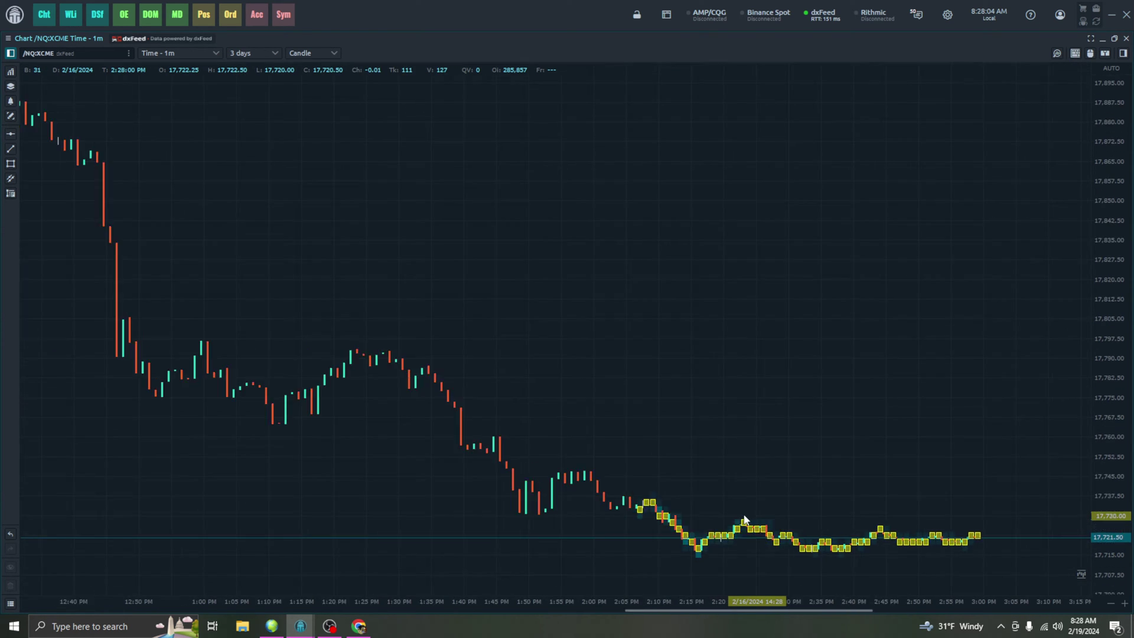
pyautogui.scroll(5, 677, 474)
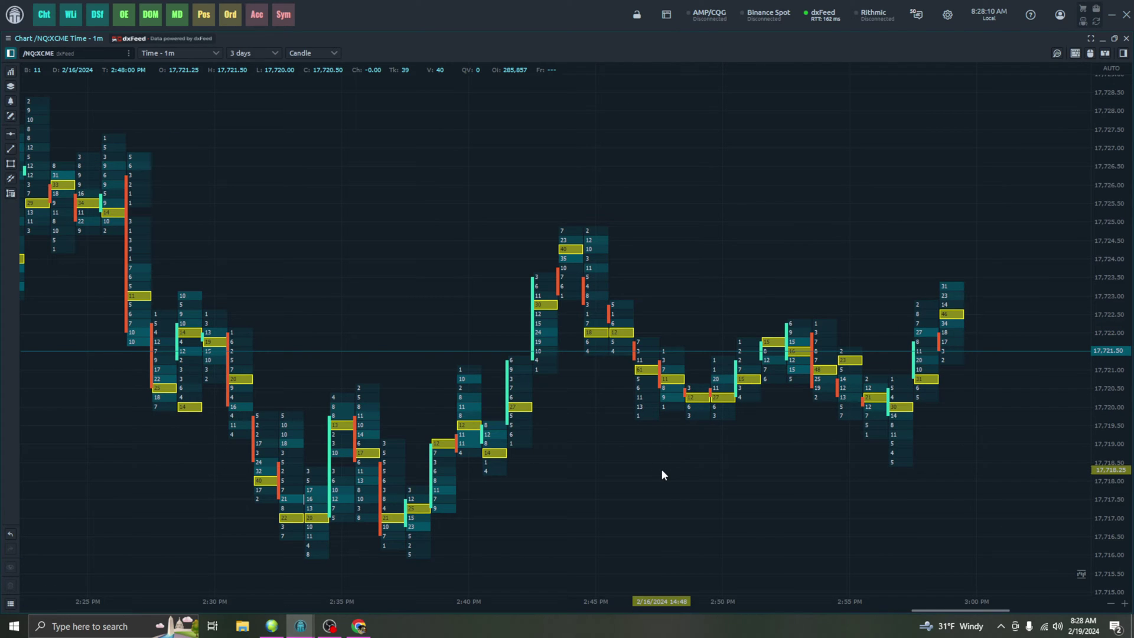
# - Switch the chart's symbol to the ES futures contract
pyautogui.click(103, 55)
pyautogui.scroll(3, 50, 146)
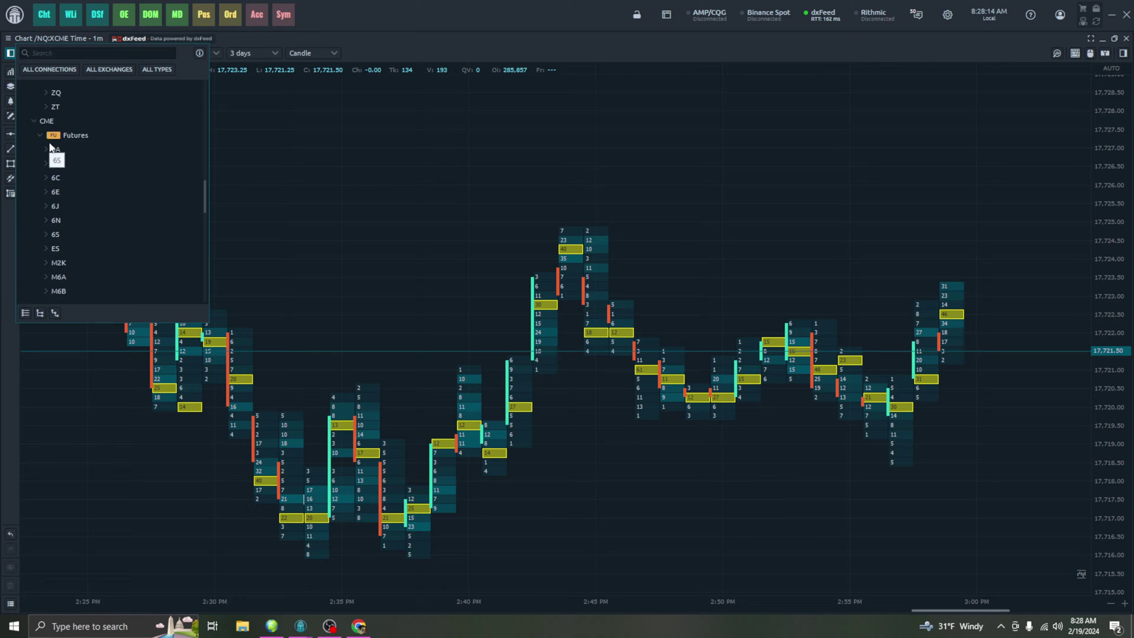
pyautogui.click(43, 247)
pyautogui.click(90, 273)
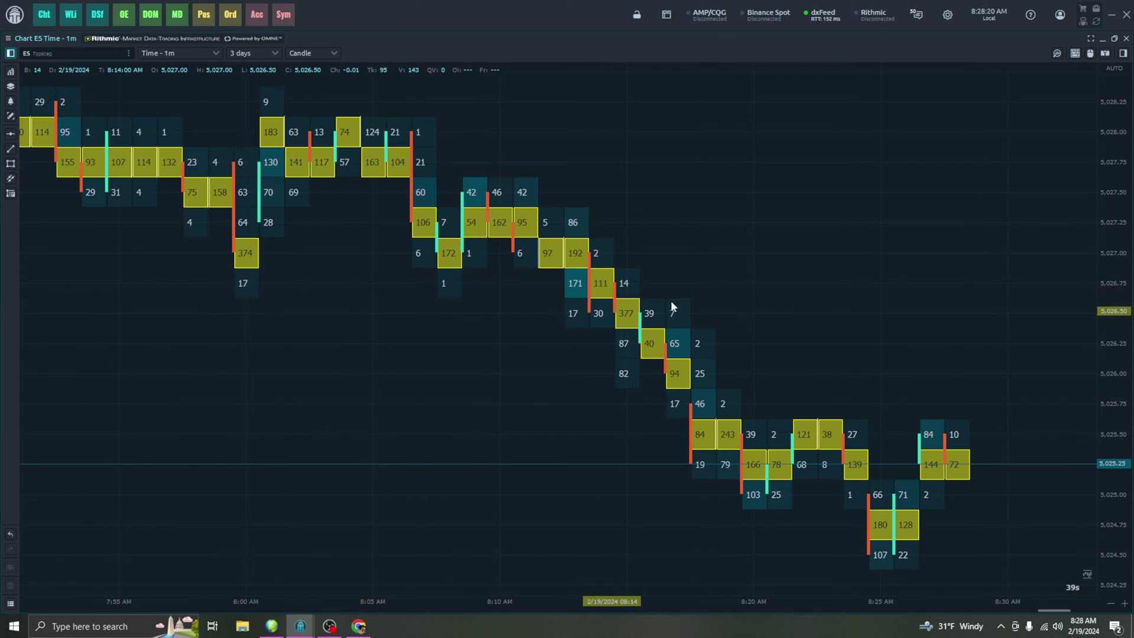
pyautogui.scroll(-3, 671, 305)
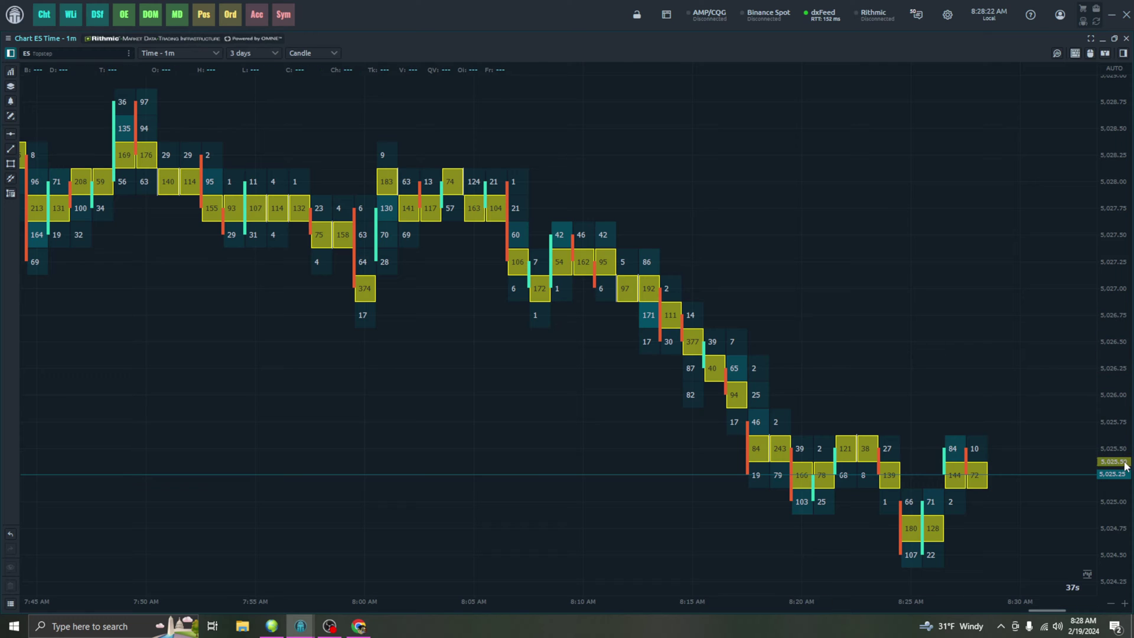
# - Compress the price axis and apply the Time - 5m (1 Month) period
pyautogui.moveTo(1125, 466); pyautogui.dragTo(1114, 532)
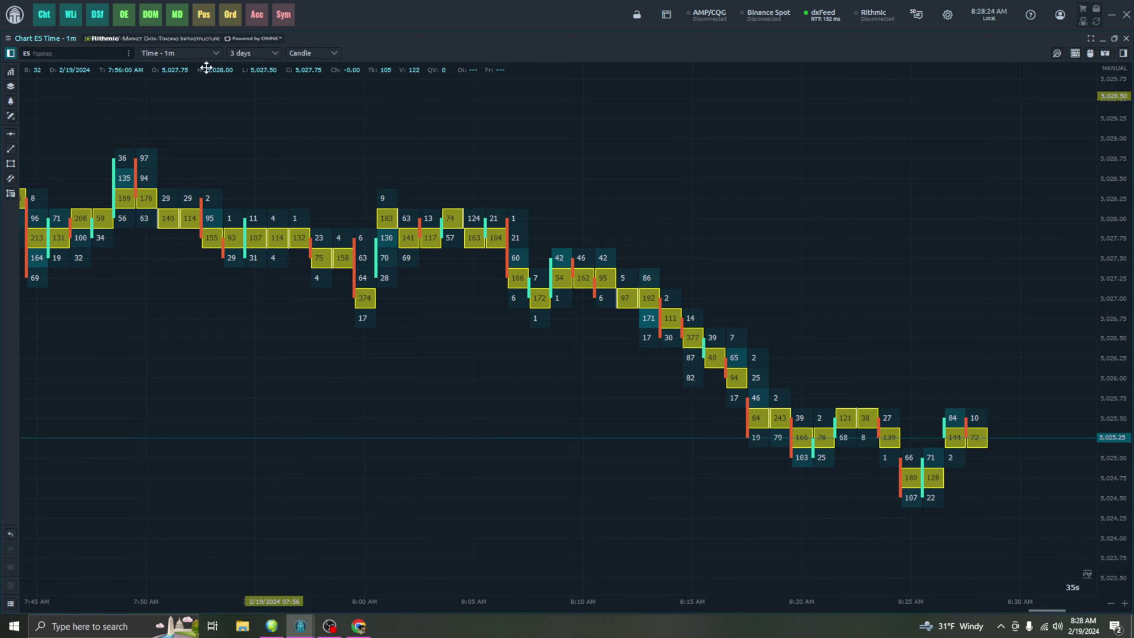
pyautogui.click(183, 55)
pyautogui.click(166, 106)
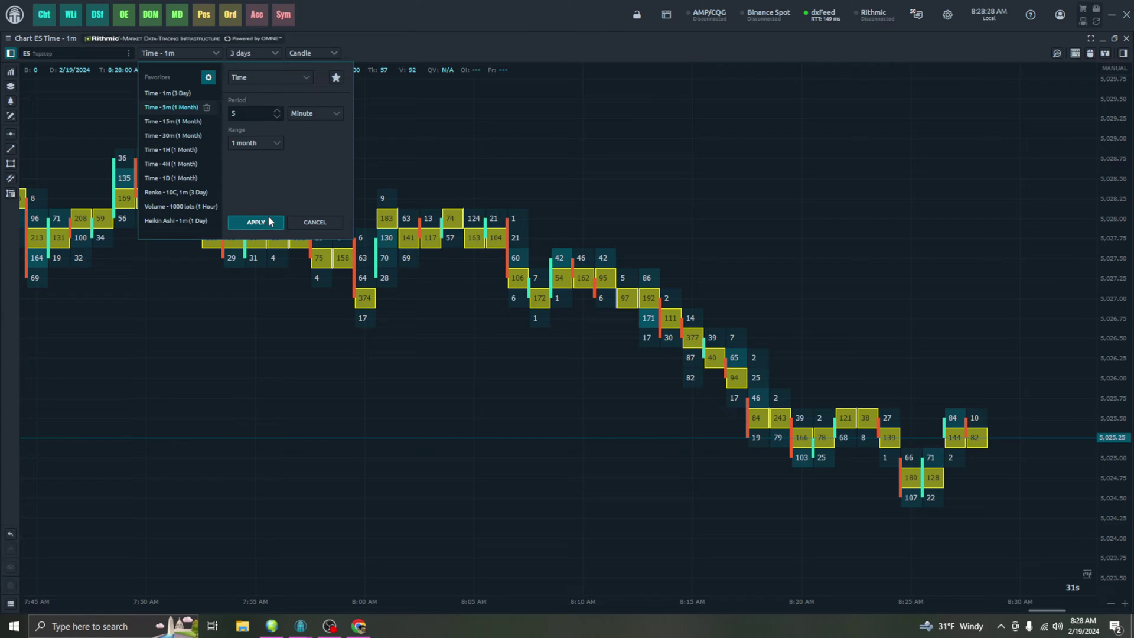
pyautogui.click(260, 222)
pyautogui.scroll(-5, 643, 272)
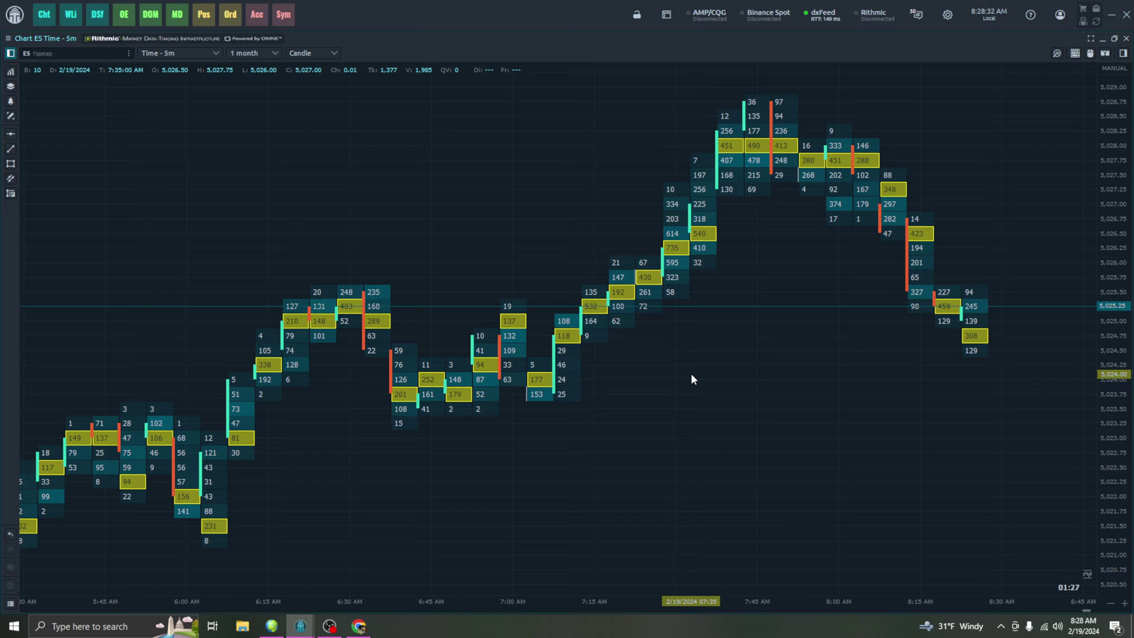
# - In Volume Analysis Cluster settings, set Type to Double with Data type #1 as Volume
pyautogui.rightClick(668, 363)
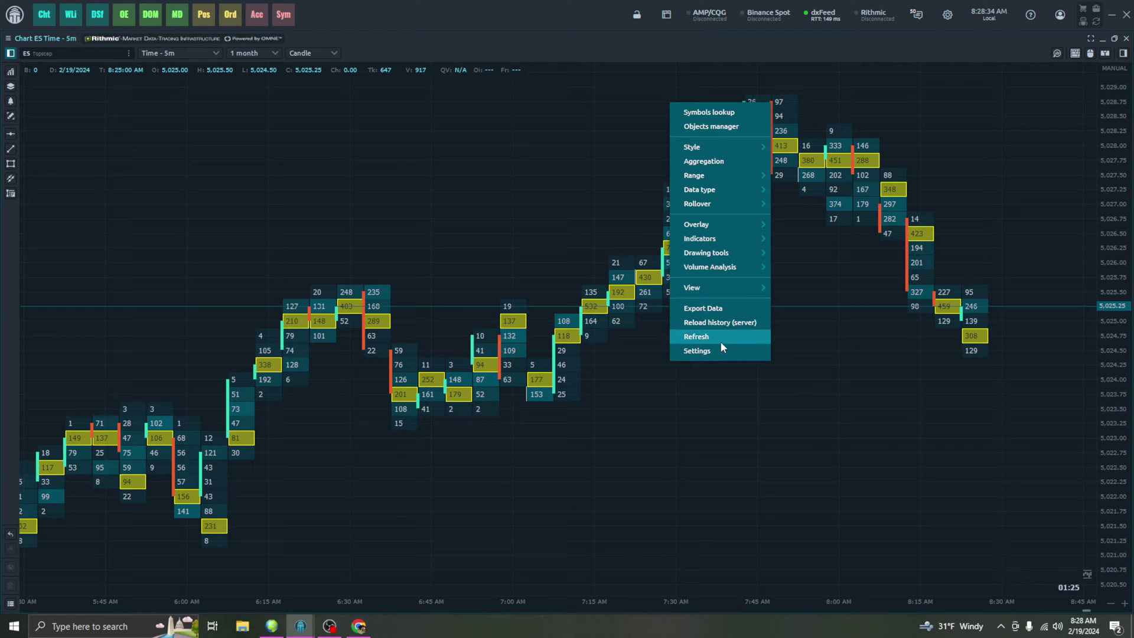
pyautogui.moveTo(730, 267)
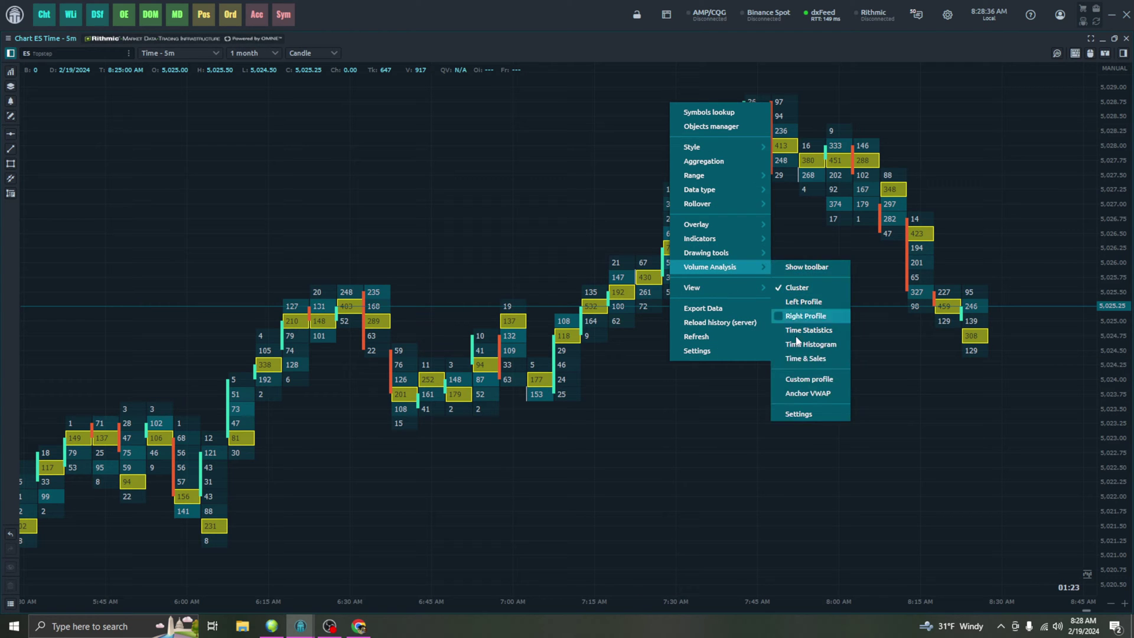
pyautogui.click(787, 417)
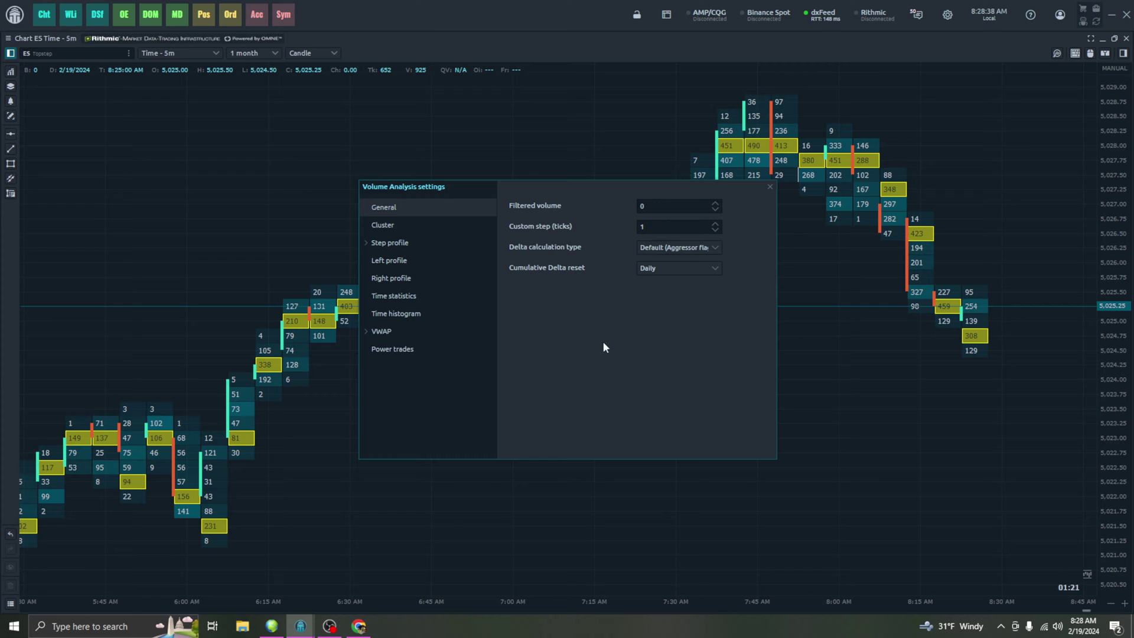
pyautogui.click(417, 227)
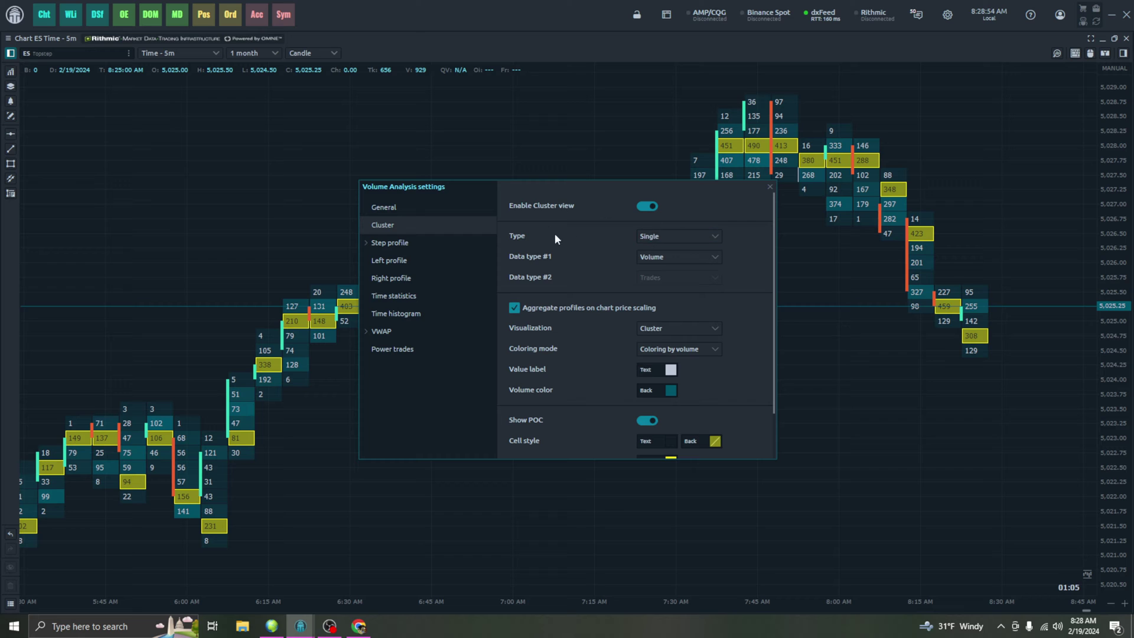
pyautogui.click(647, 237)
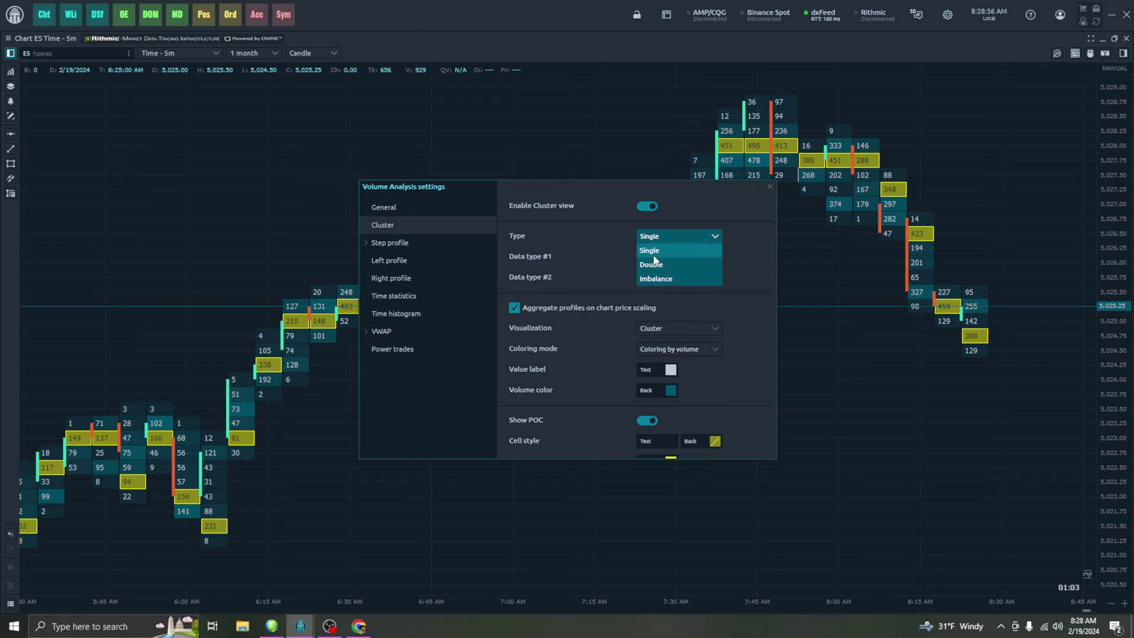
pyautogui.click(653, 264)
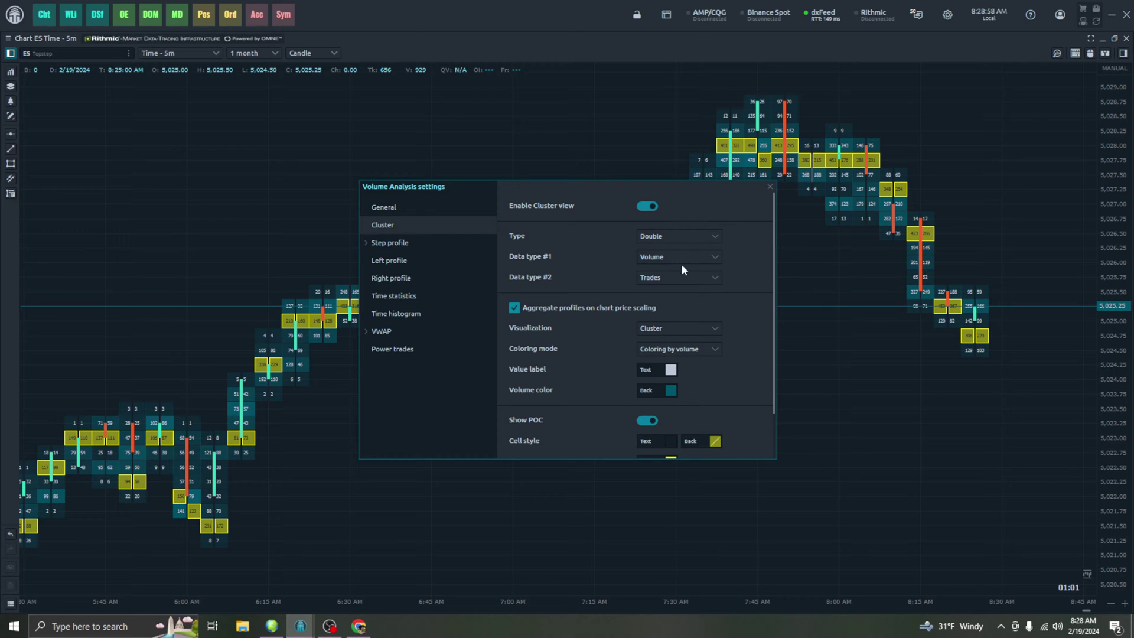
pyautogui.click(649, 257)
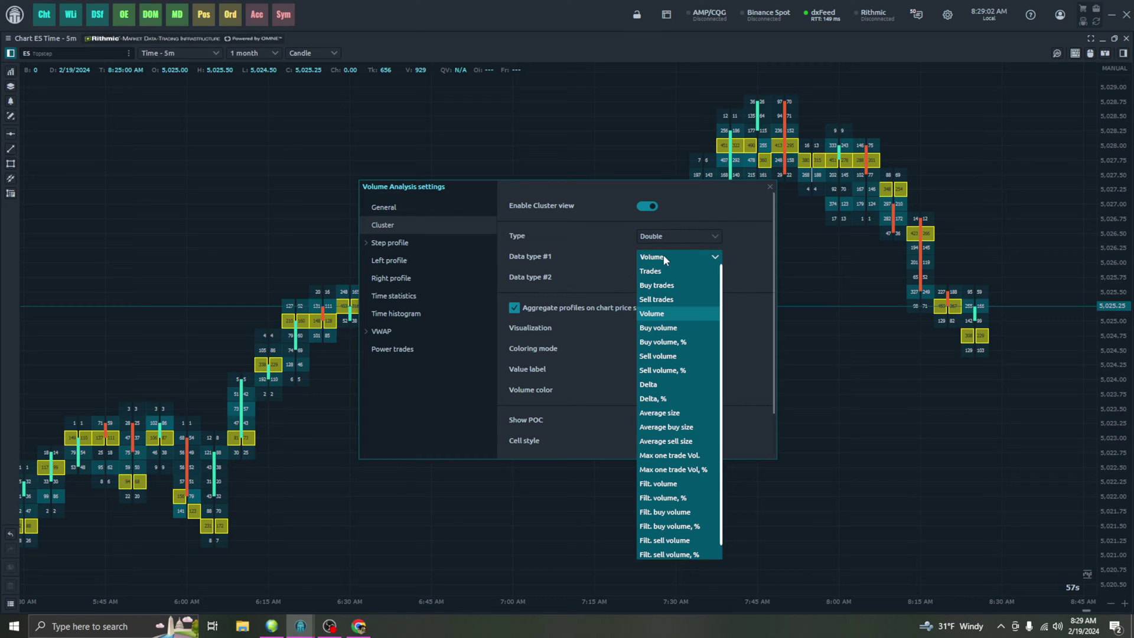
pyautogui.click(721, 256)
pyautogui.click(710, 276)
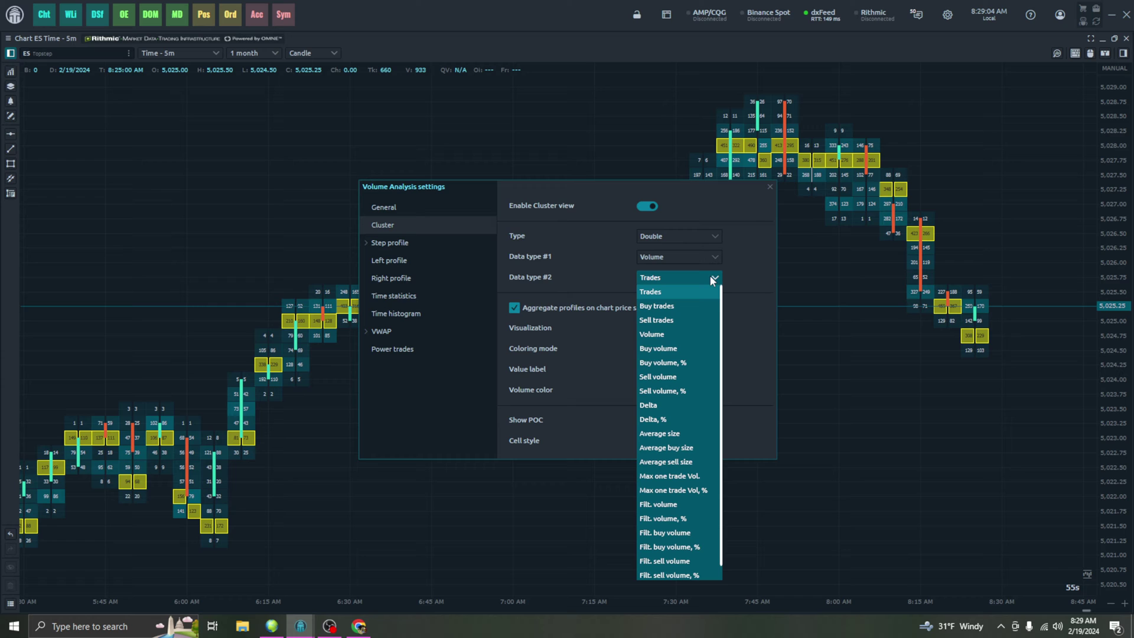
# - Set Data type #2 to Delta, Visualization to Histogram, and switch off Show POC
pyautogui.click(657, 405)
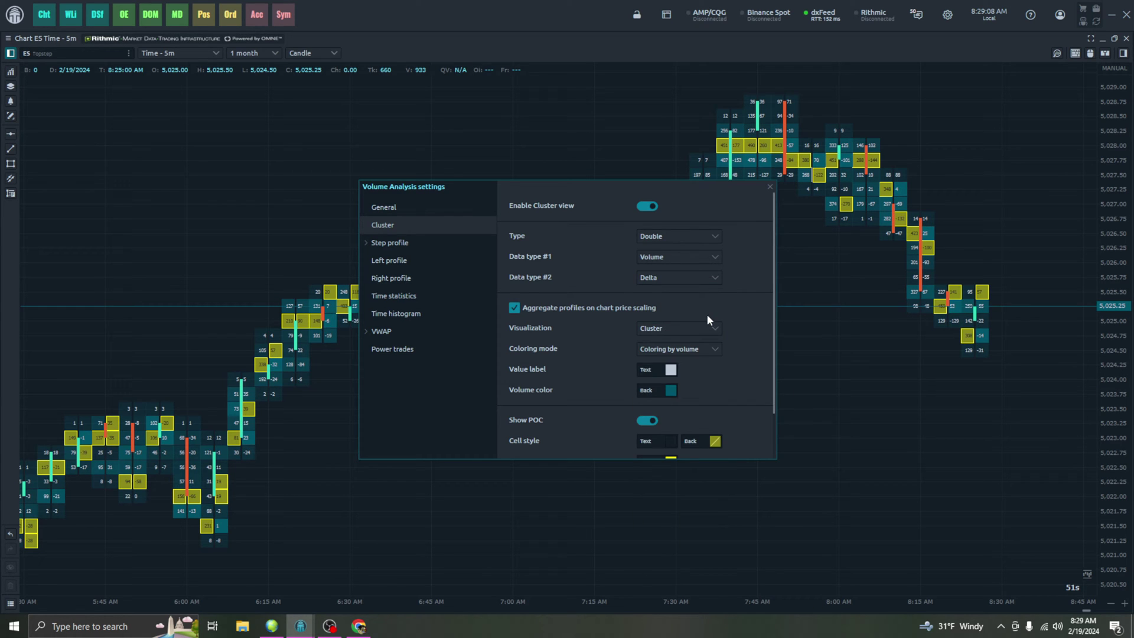
pyautogui.scroll(-2, 697, 311)
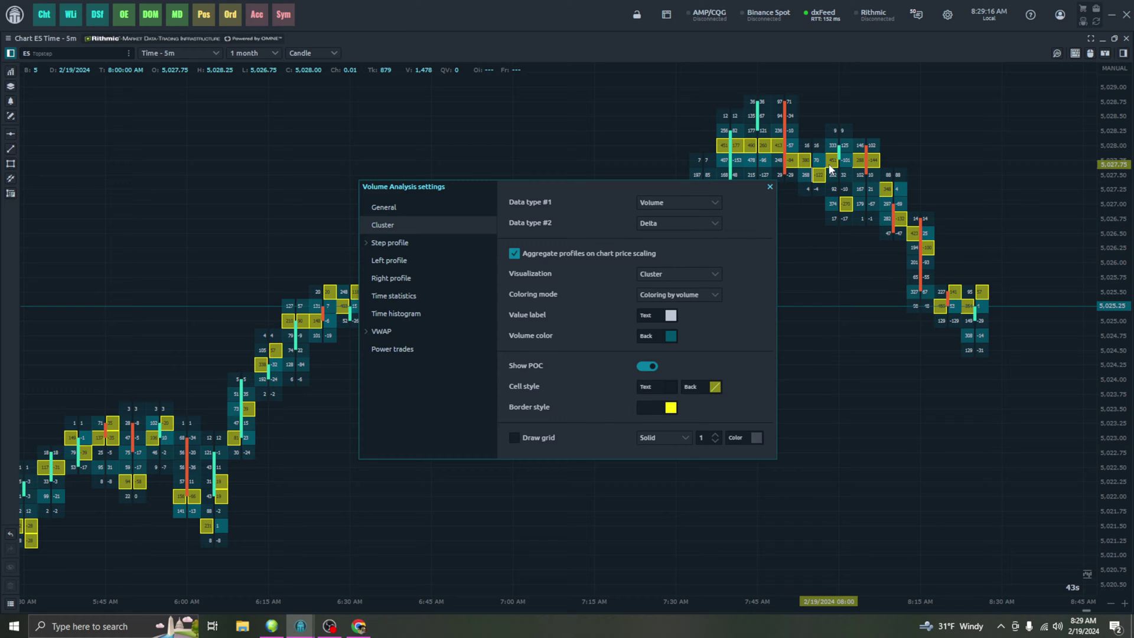
pyautogui.click(686, 273)
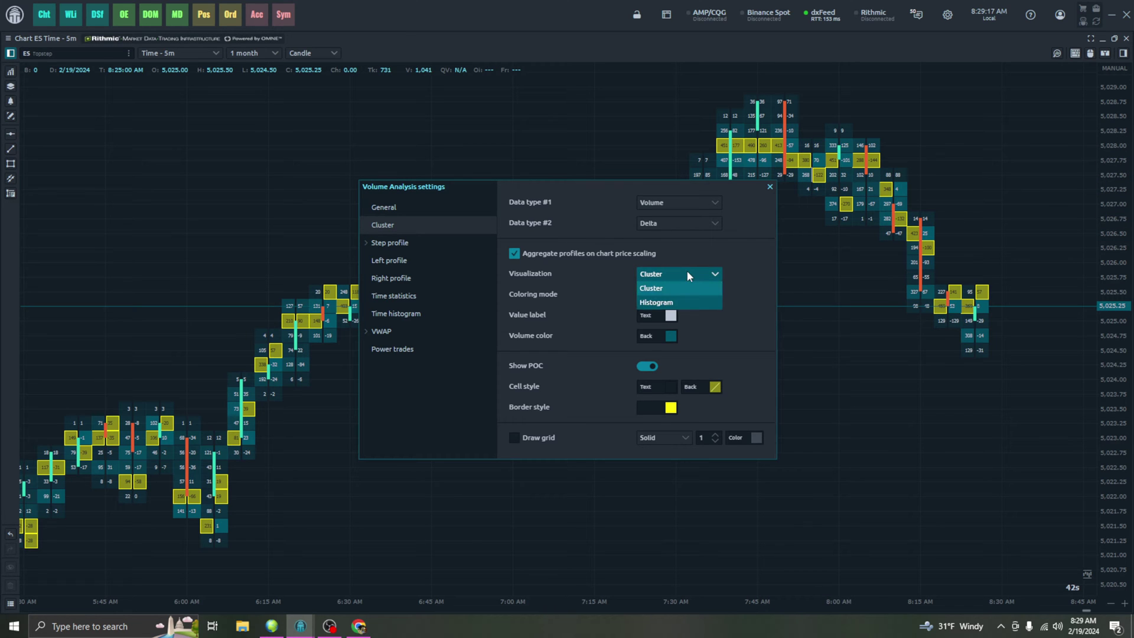
pyautogui.click(672, 302)
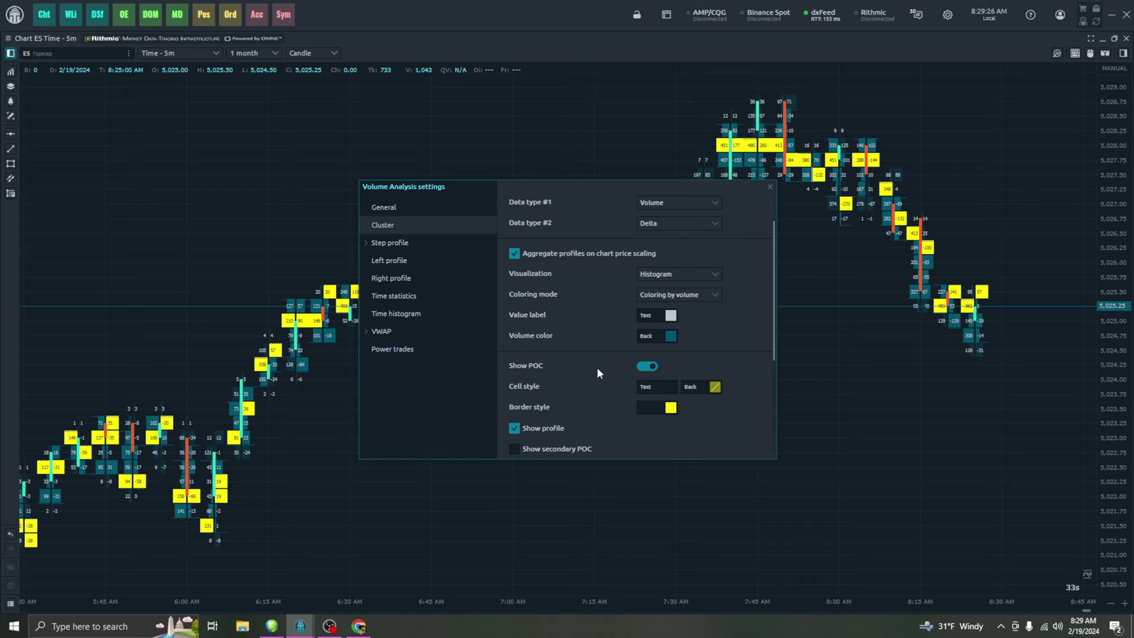
pyautogui.click(648, 366)
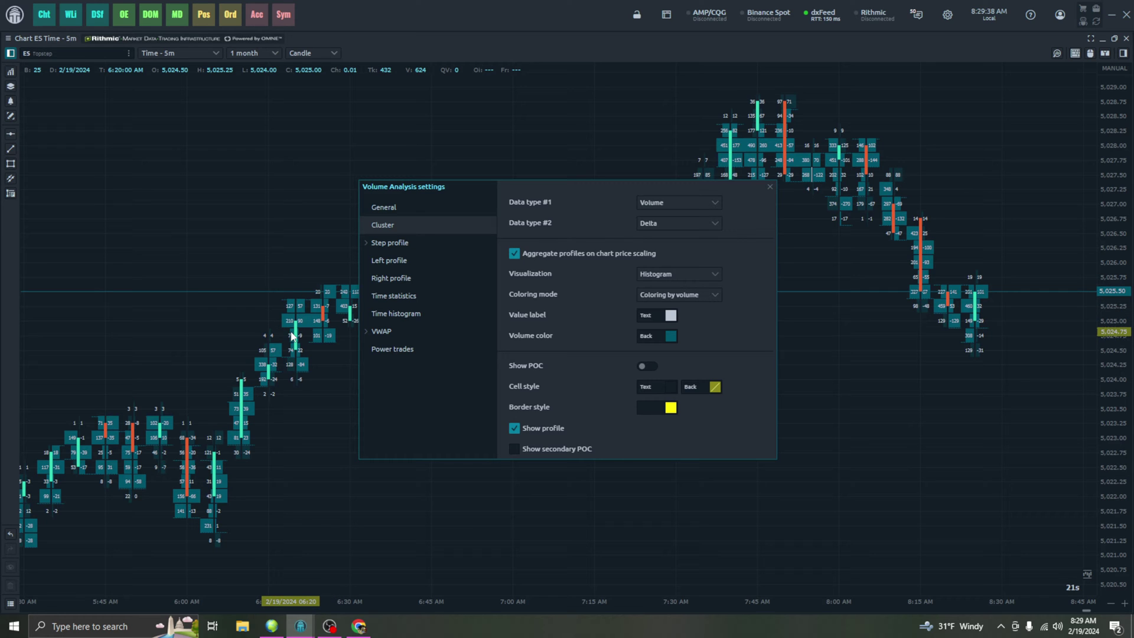
# - Set Coloring mode to Coloring by data type and the Delta Buy colour to rgb(0,0,160)
pyautogui.click(676, 295)
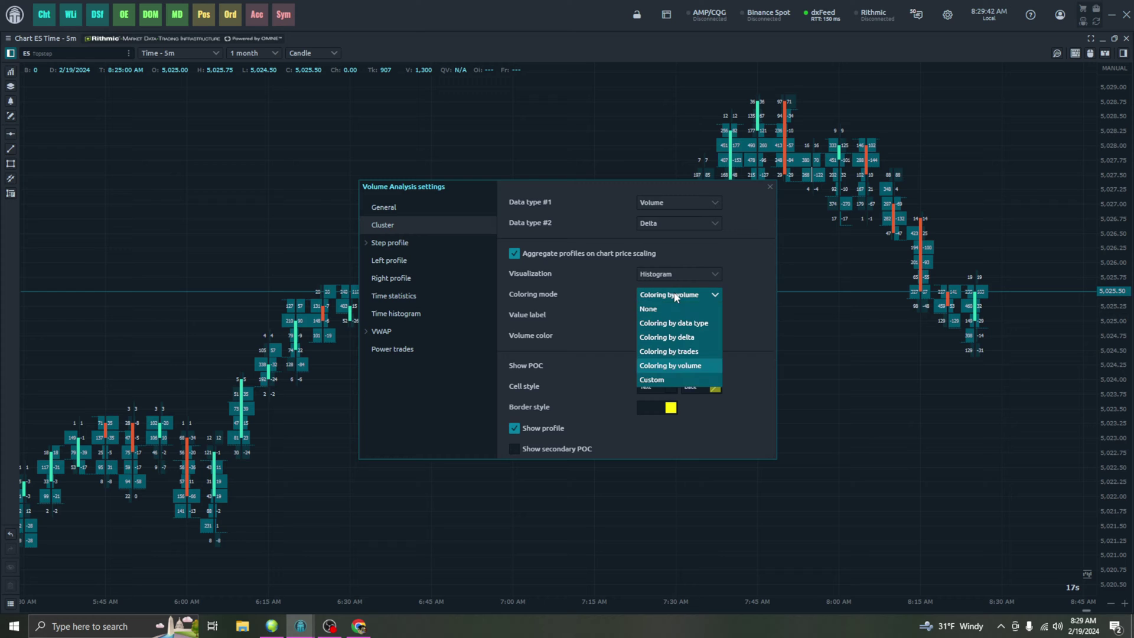
pyautogui.click(689, 323)
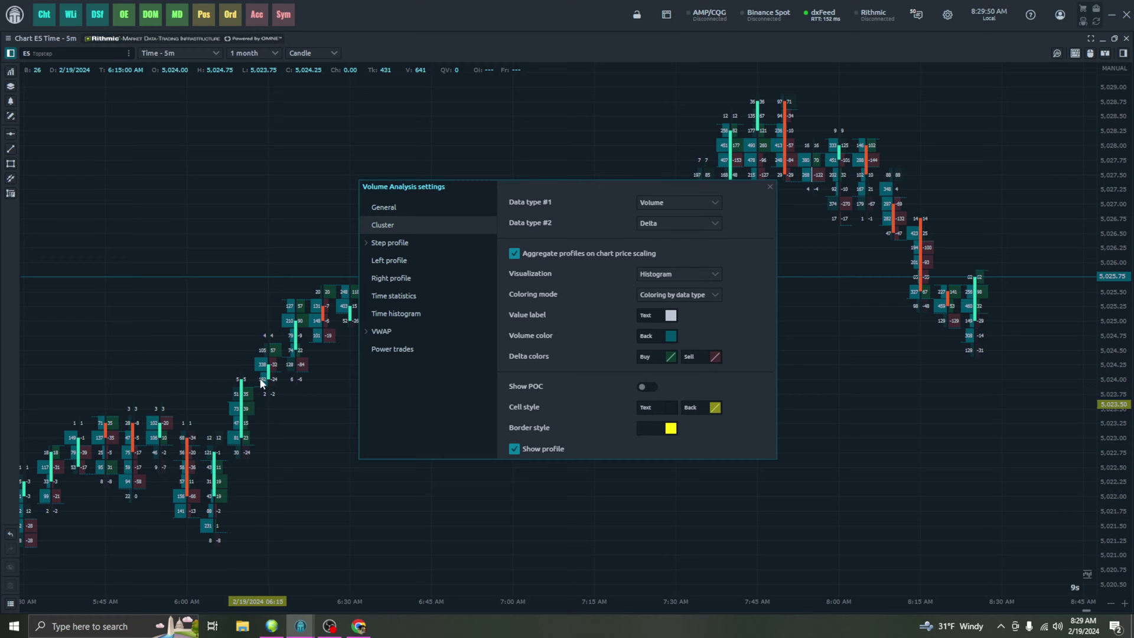
pyautogui.click(672, 356)
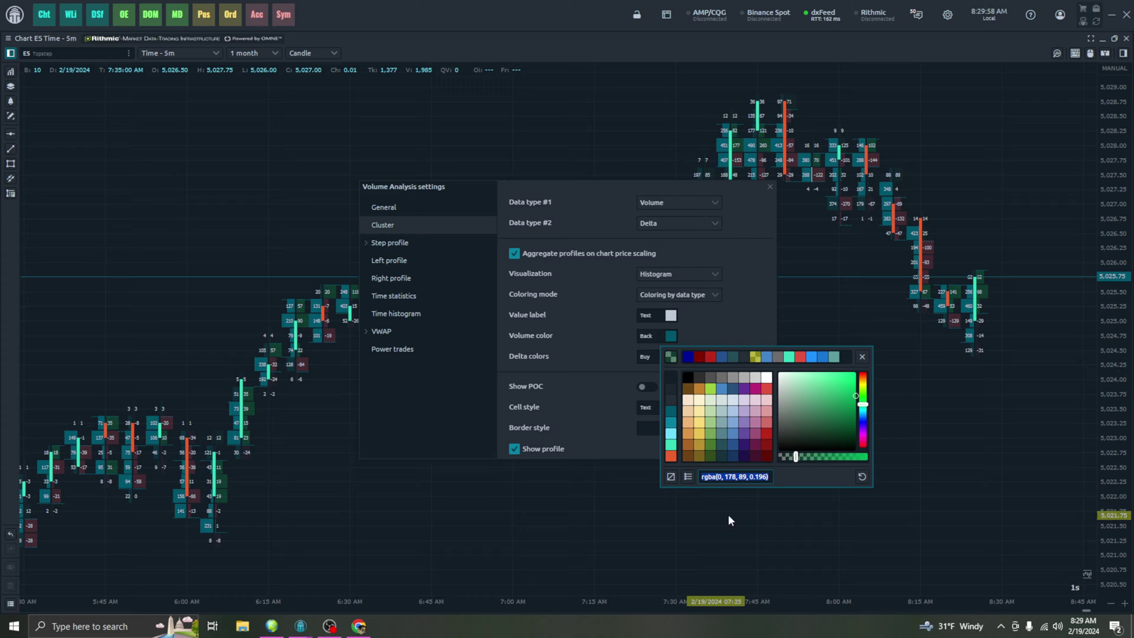
pyautogui.write('rgb(0,0,160')
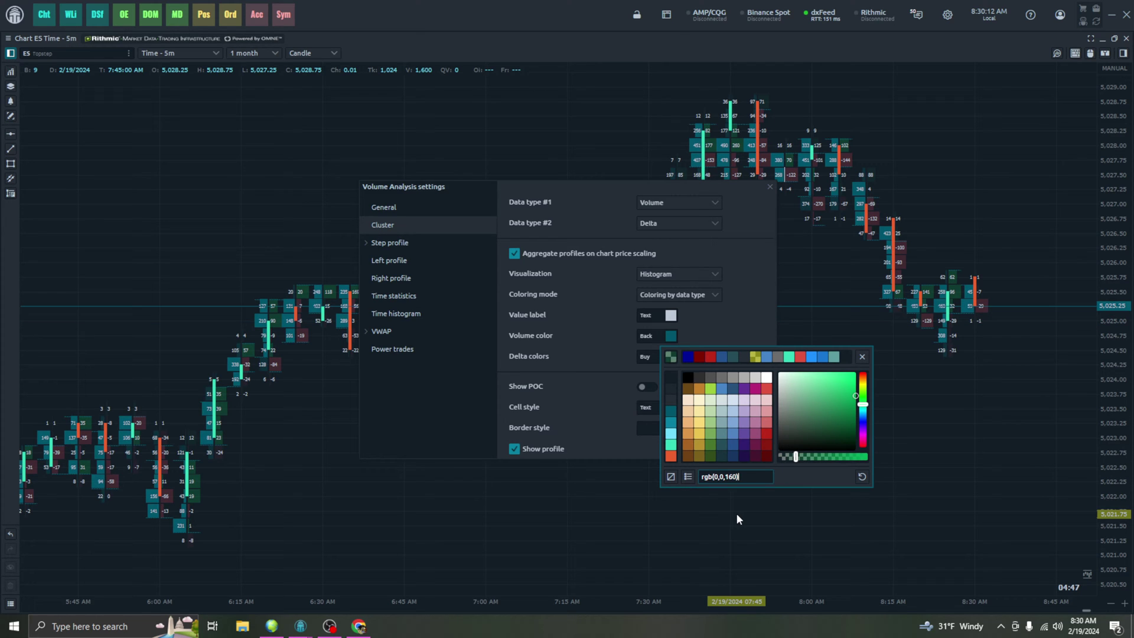
pyautogui.press('Return')
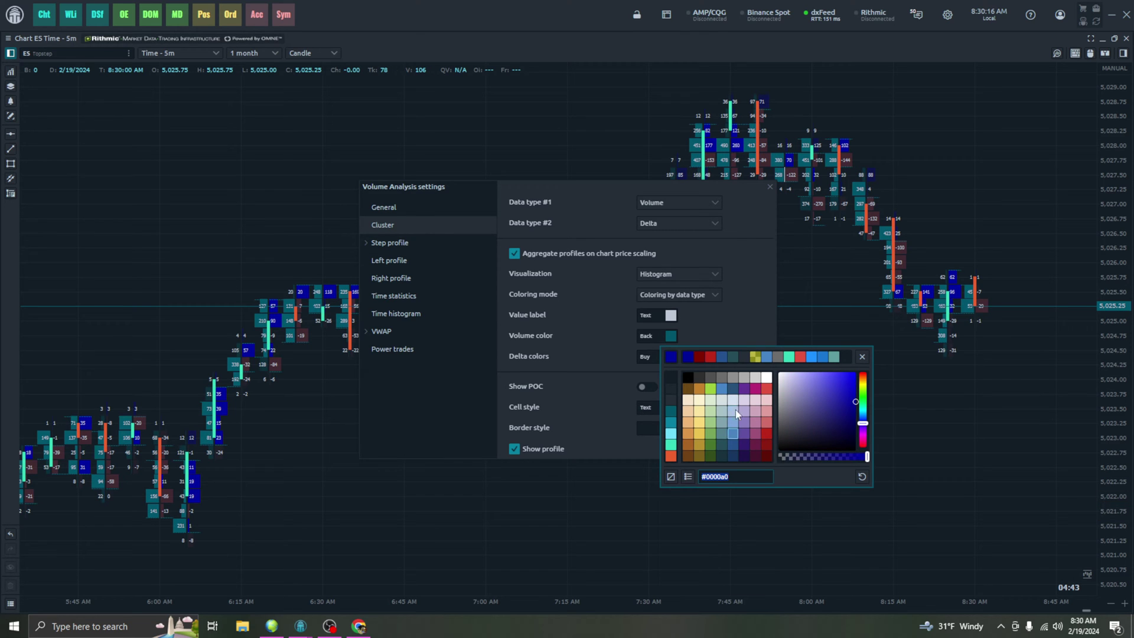
pyautogui.click(734, 321)
# - Set the Delta Sell colour to maroon, rgb(128,0,0)
pyautogui.click(715, 356)
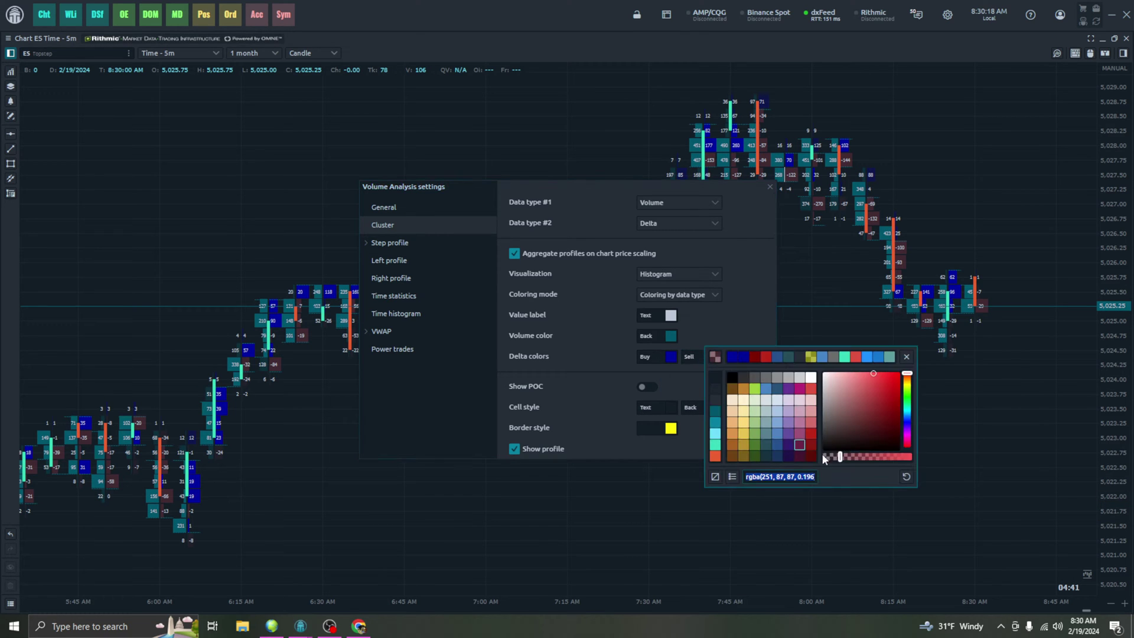
pyautogui.write('rgb(128,0,0)')
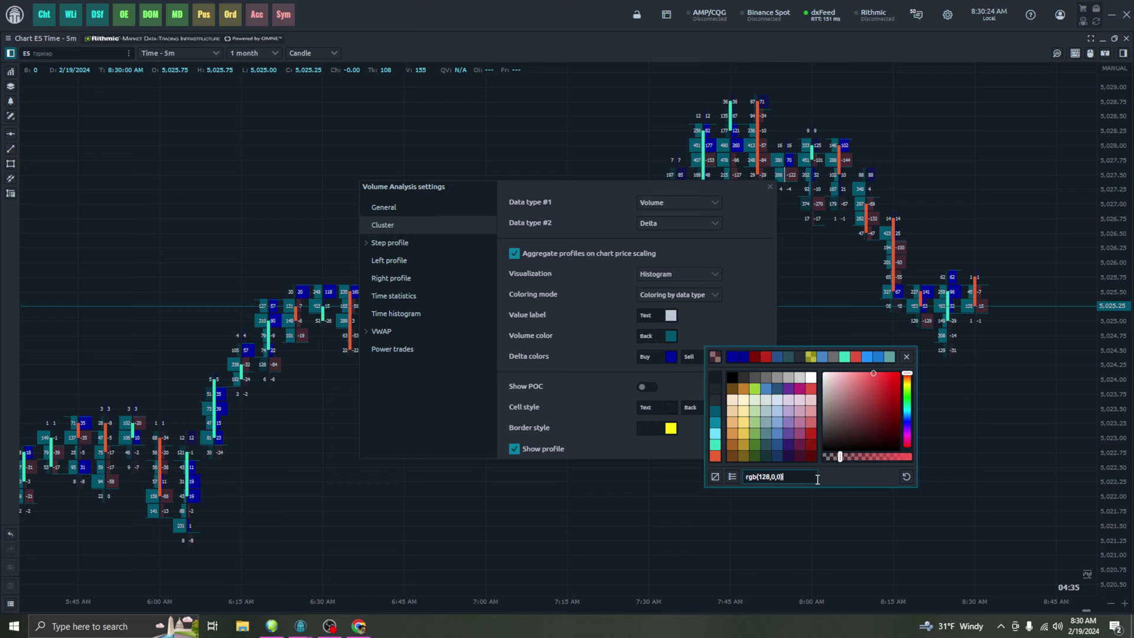
pyautogui.press('Return')
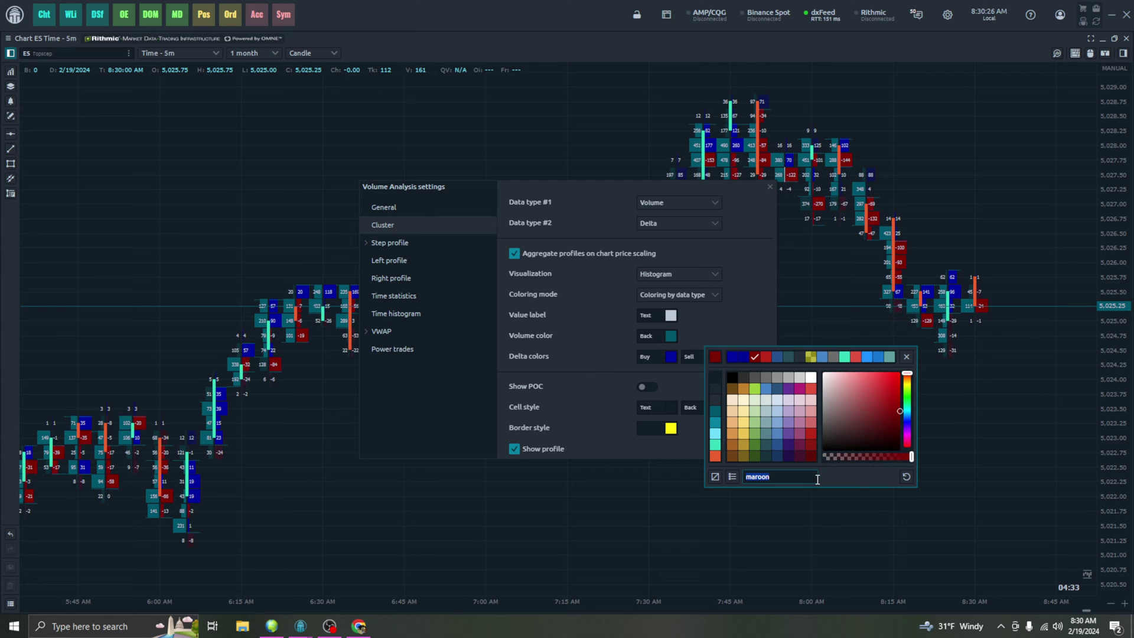
pyautogui.click(749, 324)
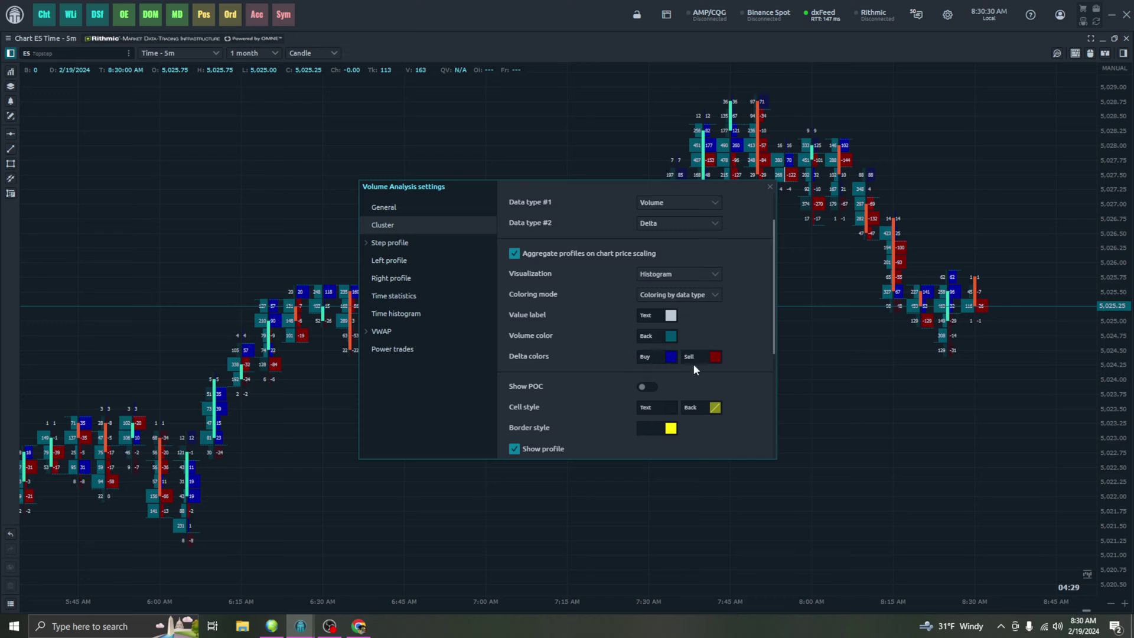
pyautogui.scroll(-5, 694, 370)
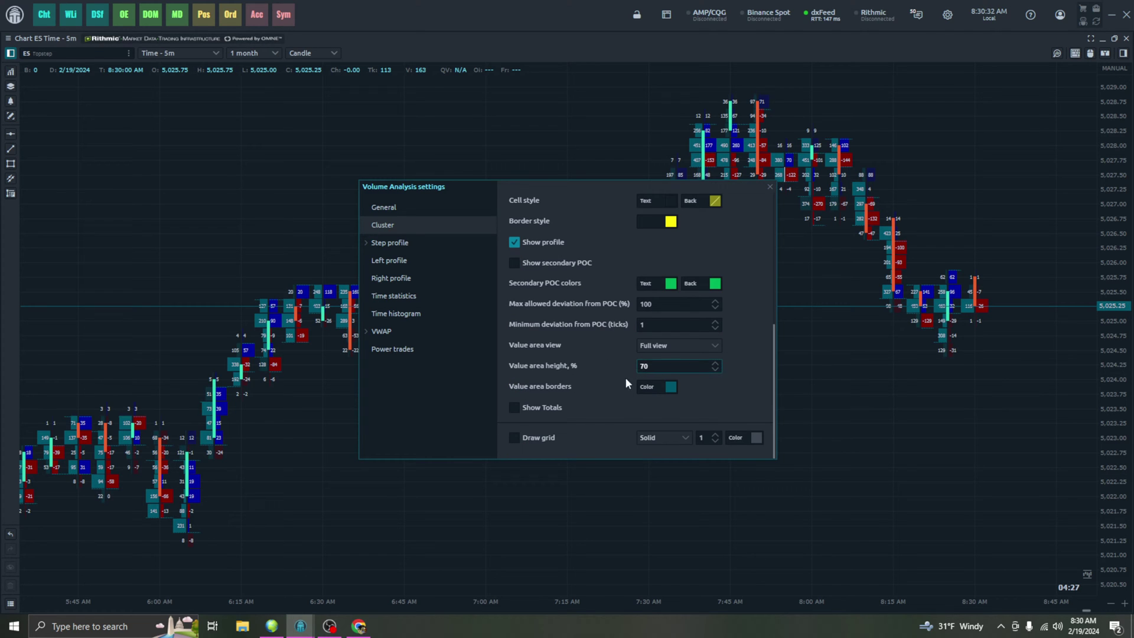
pyautogui.click(515, 437)
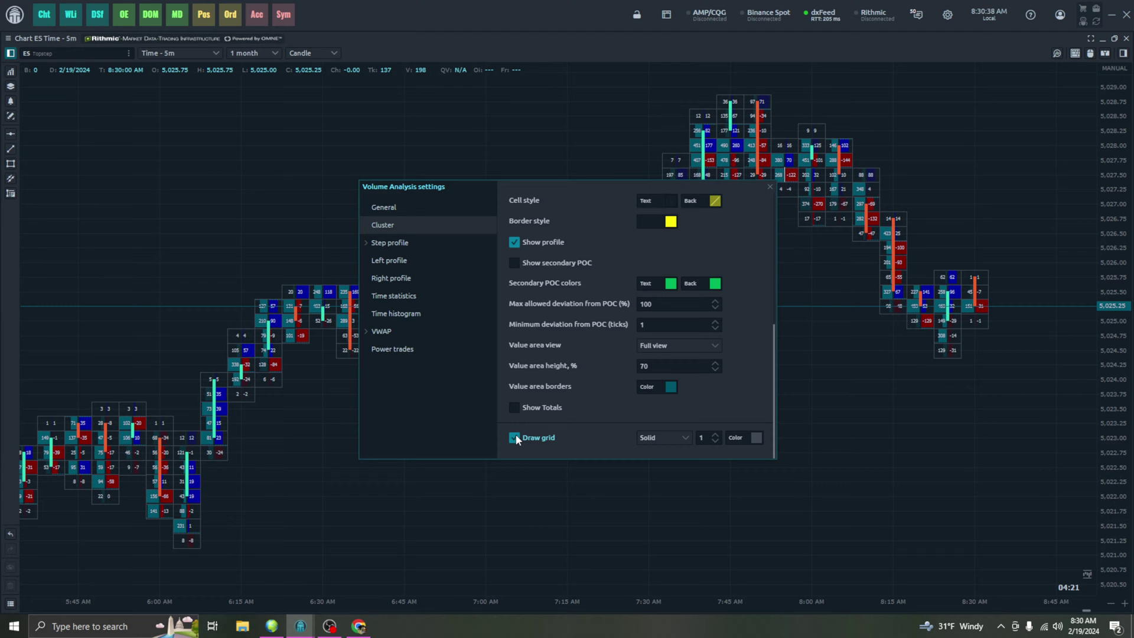
pyautogui.click(515, 438)
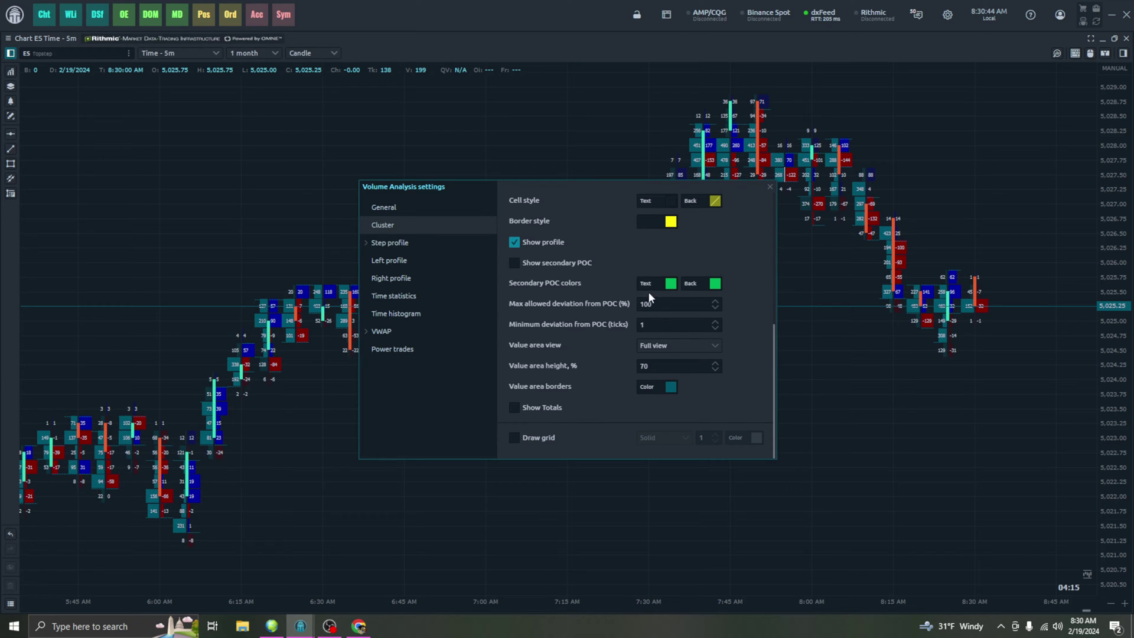
# - Close the Volume Analysis settings and add Volume Analysis > Time Statistics beneath the ES chart
pyautogui.click(770, 185)
pyautogui.rightClick(592, 415)
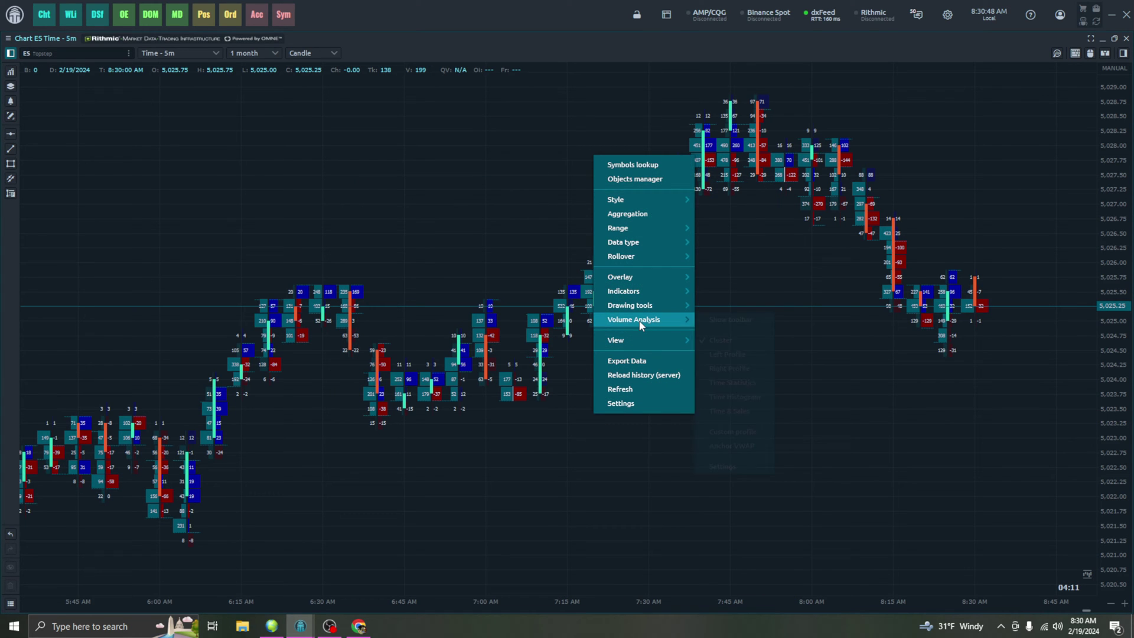
pyautogui.moveTo(639, 322)
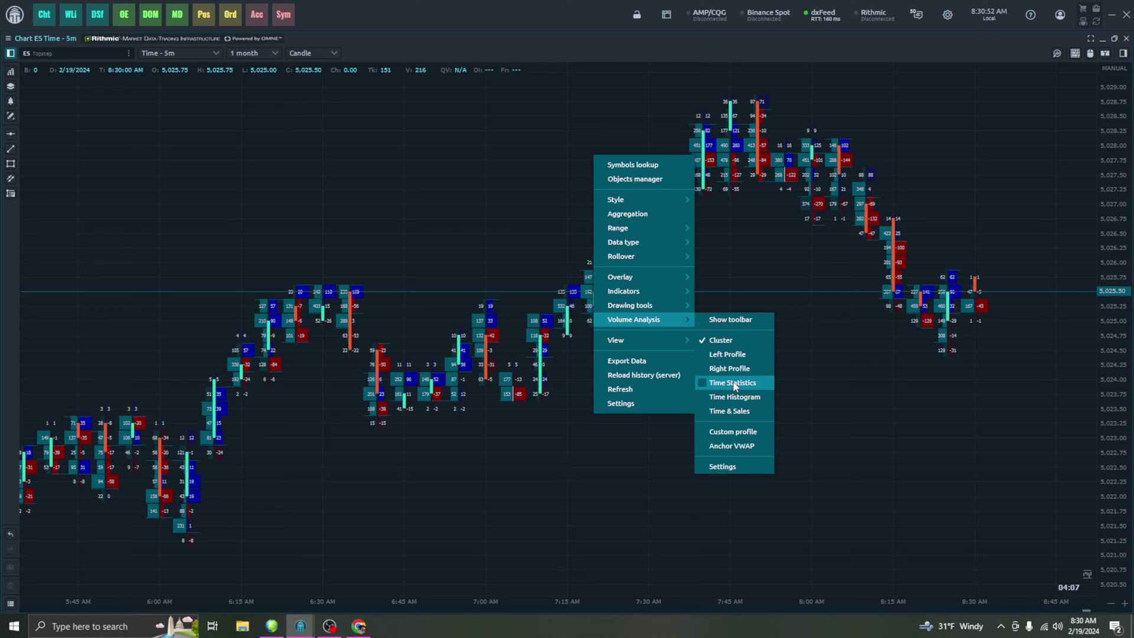
pyautogui.click(723, 384)
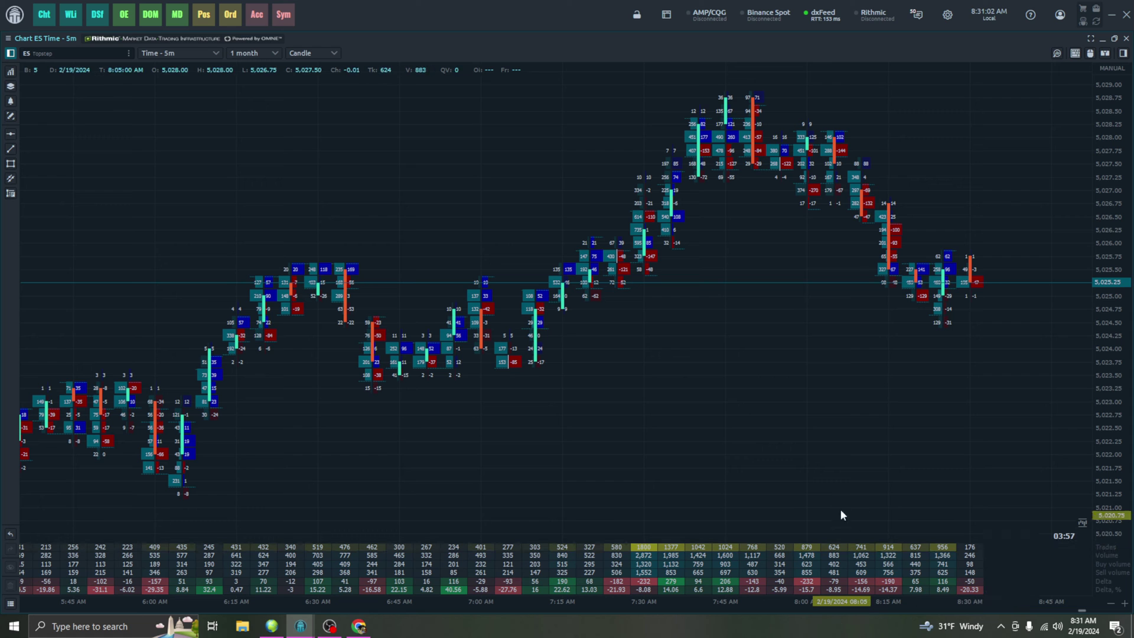
# - In Time statistics settings, untick the Buy volume, Sell volume, Delta % and Trades rows
pyautogui.rightClick(760, 383)
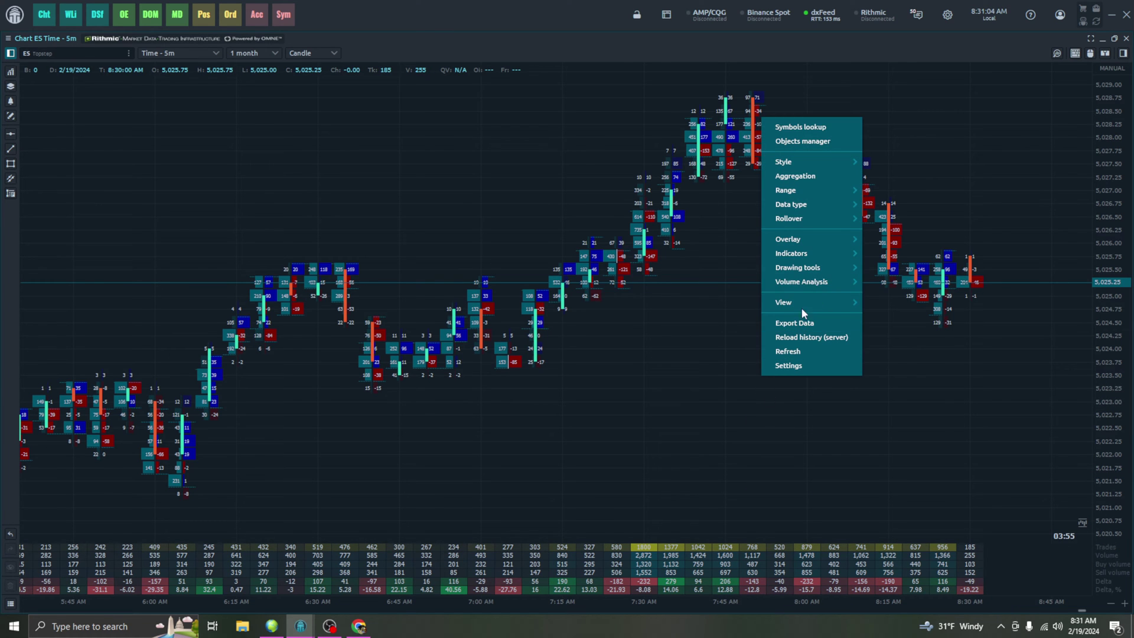
pyautogui.moveTo(801, 281)
pyautogui.click(890, 429)
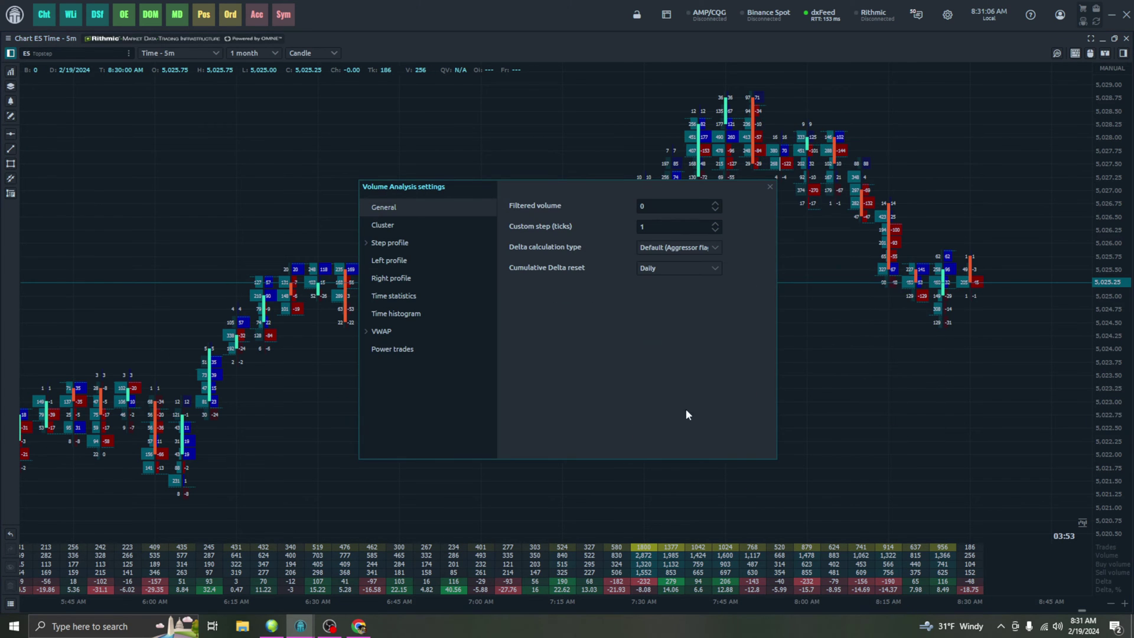
pyautogui.click(416, 295)
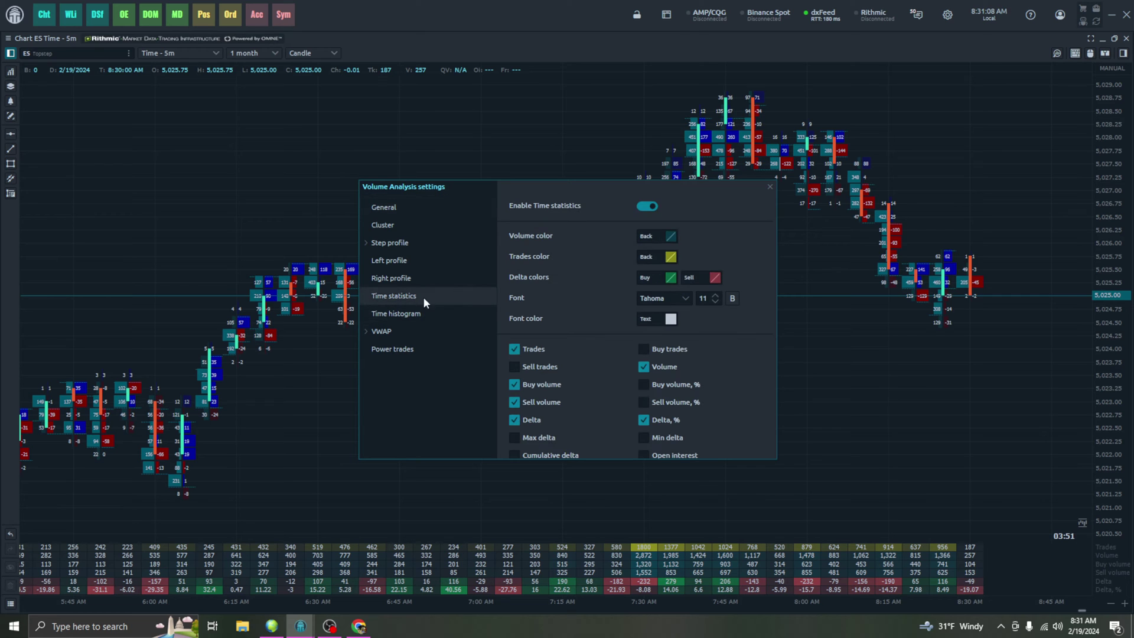
pyautogui.scroll(-2, 589, 305)
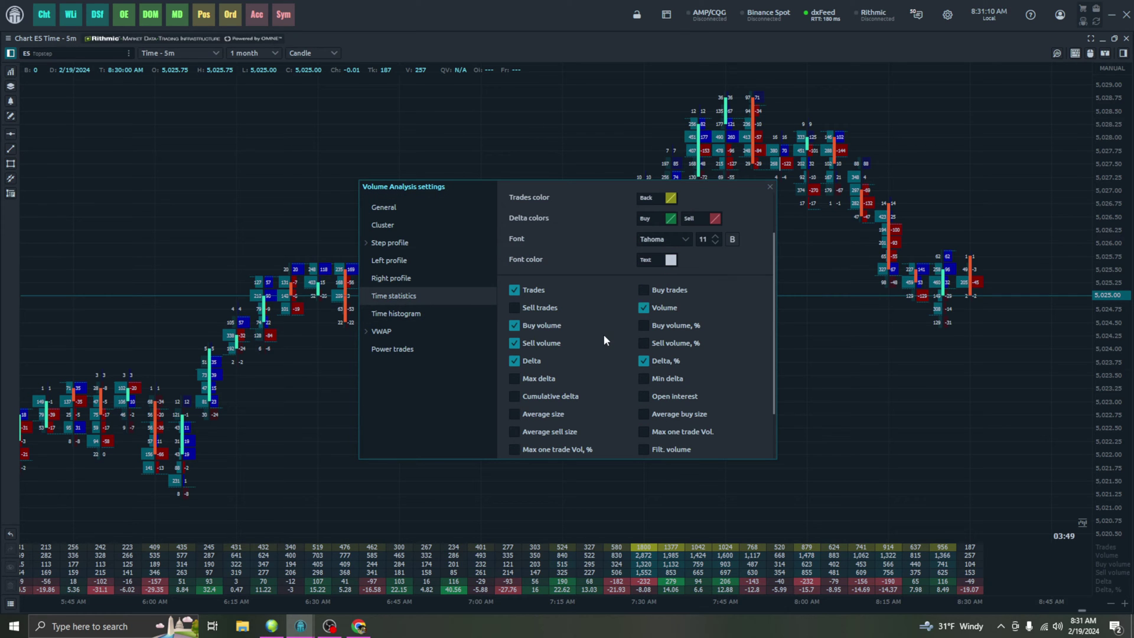
pyautogui.click(515, 326)
pyautogui.click(514, 342)
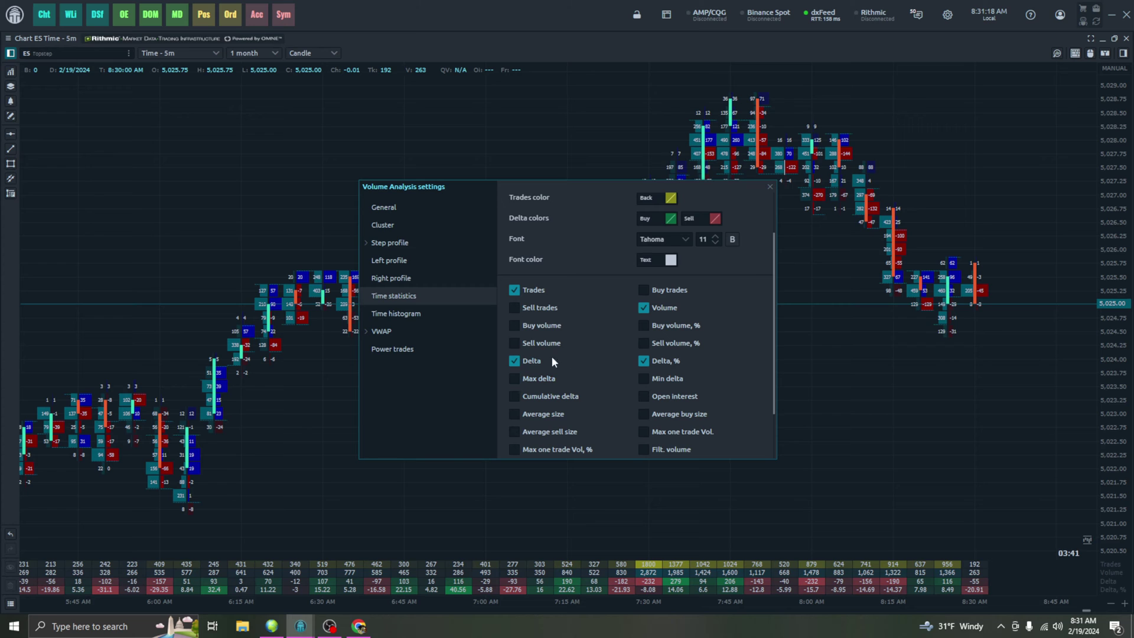
pyautogui.click(642, 358)
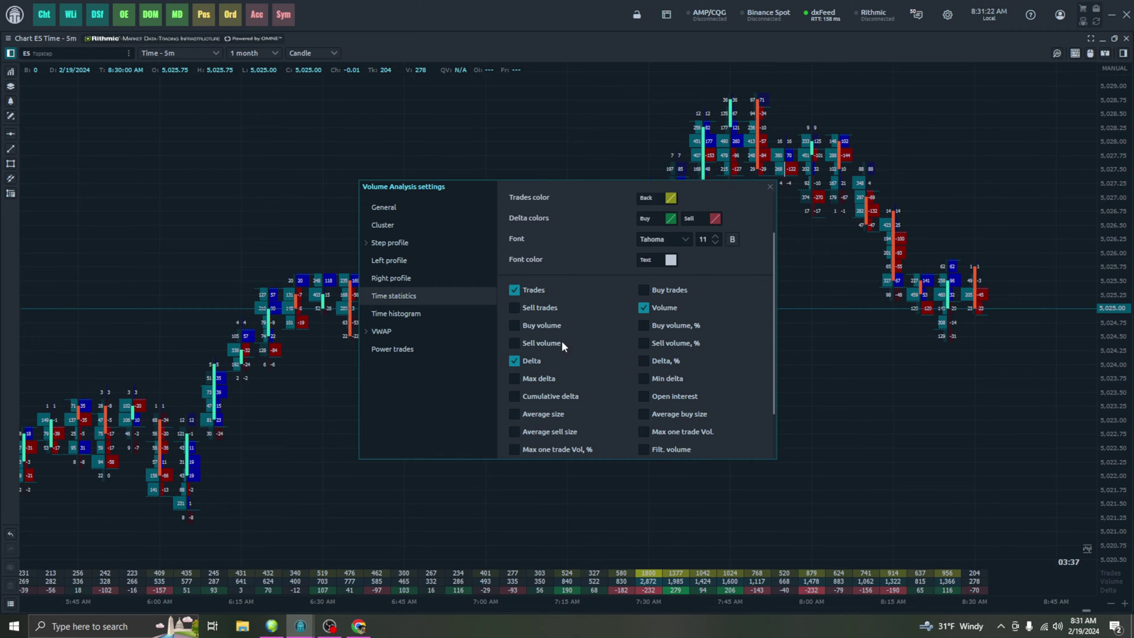
pyautogui.click(521, 285)
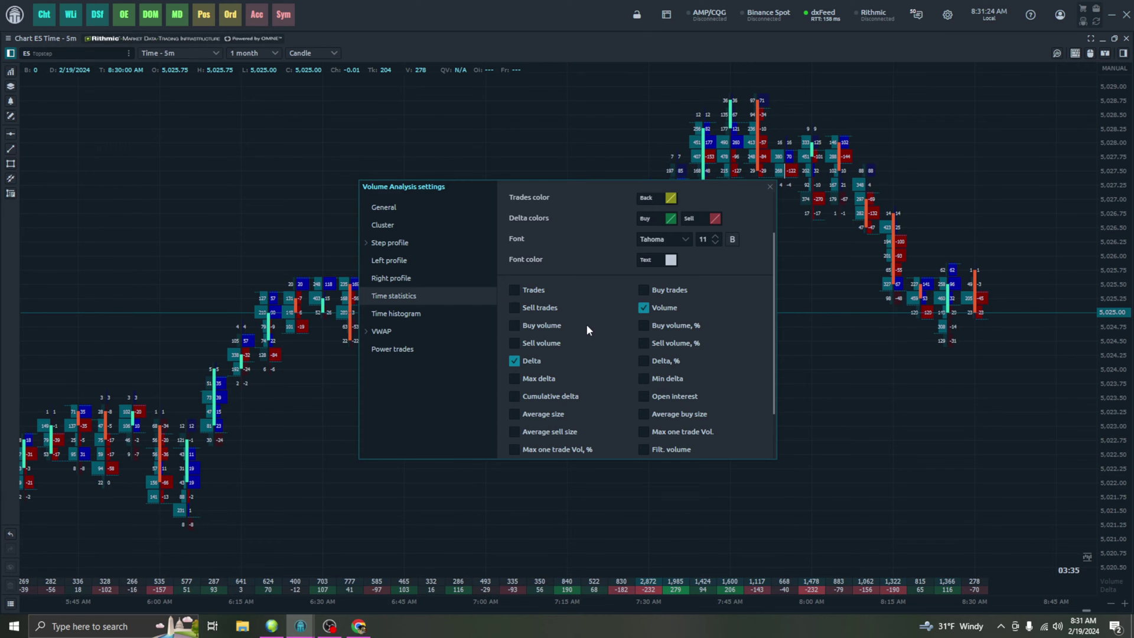
pyautogui.scroll(-2, 609, 347)
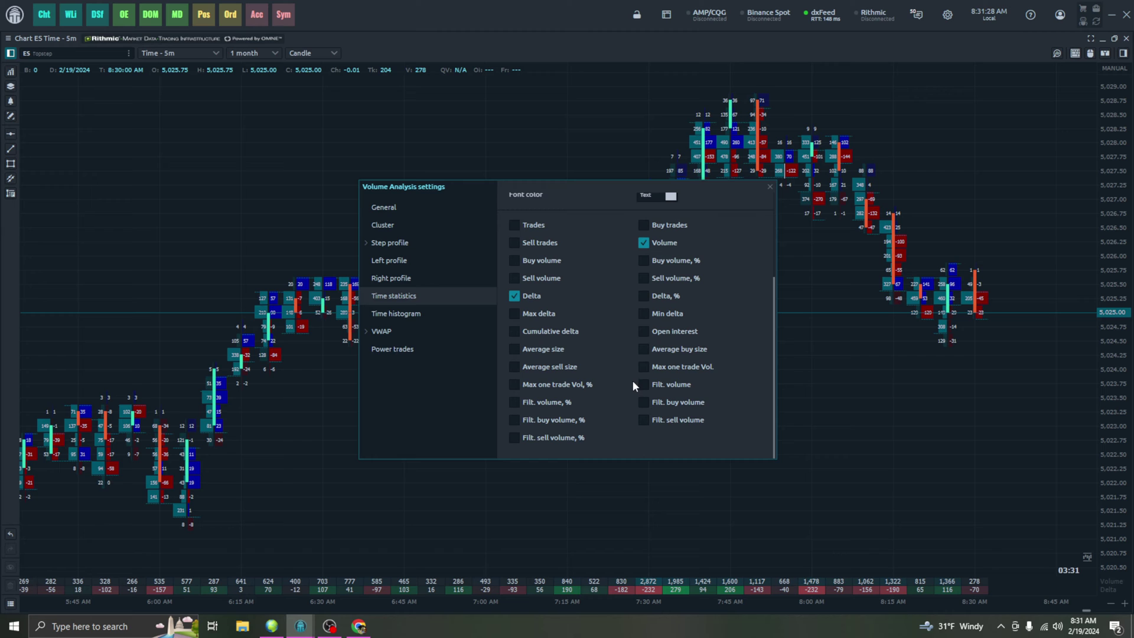
pyautogui.scroll(4, 561, 325)
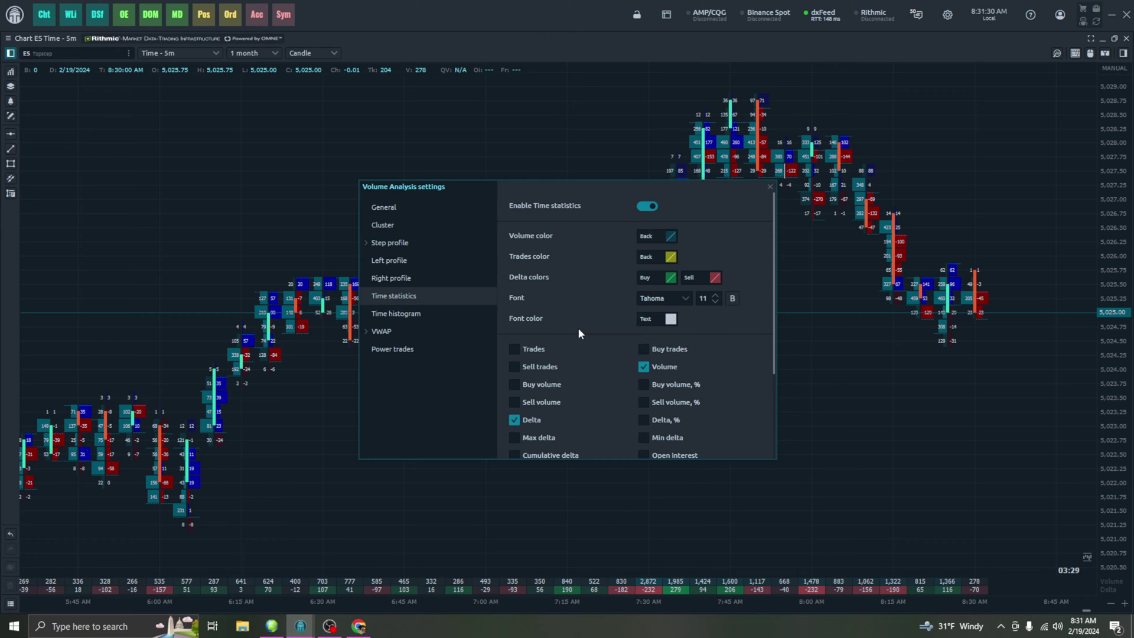
# - Set the time-statistics buy delta colour to dark blue, rgb(0,0,160)
pyautogui.click(671, 279)
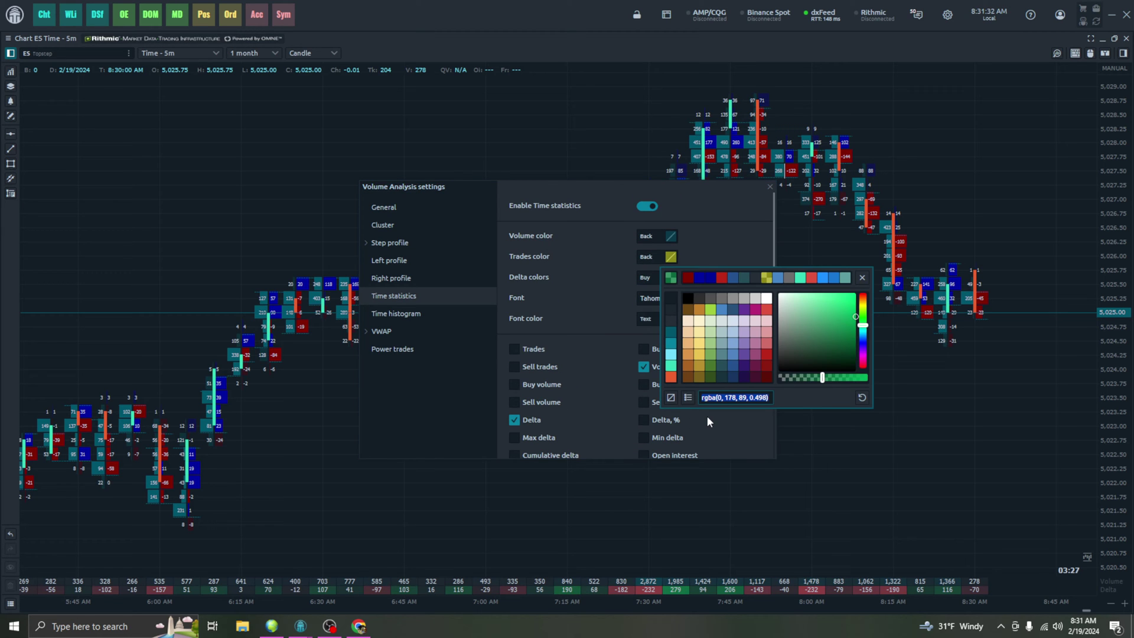
pyautogui.write('r')
pyautogui.write('b(')
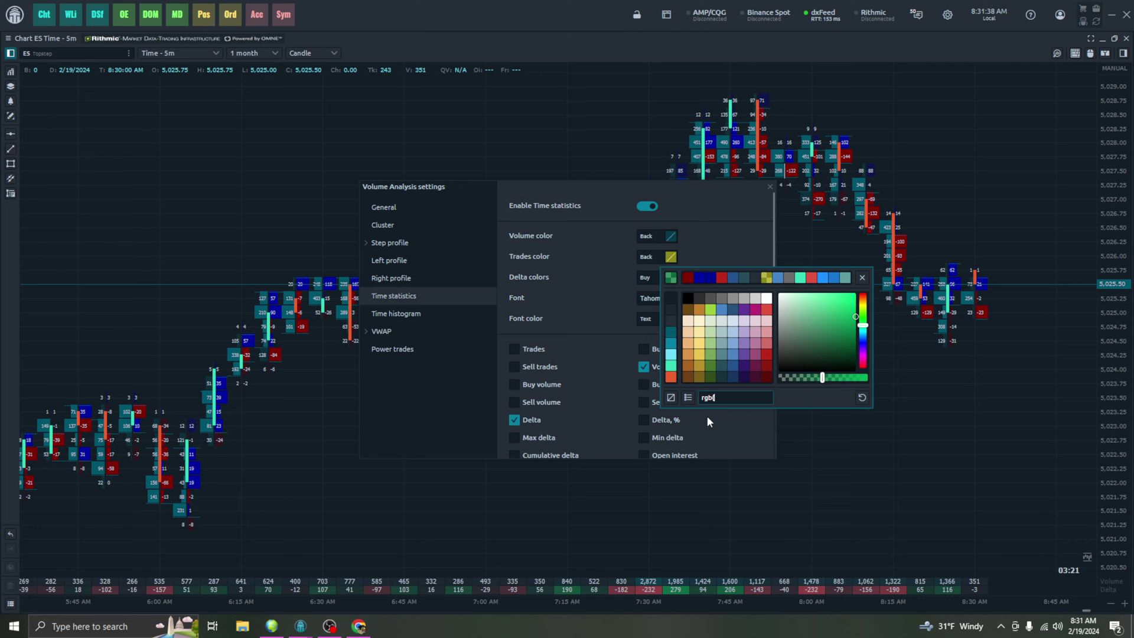
pyautogui.write('0k')
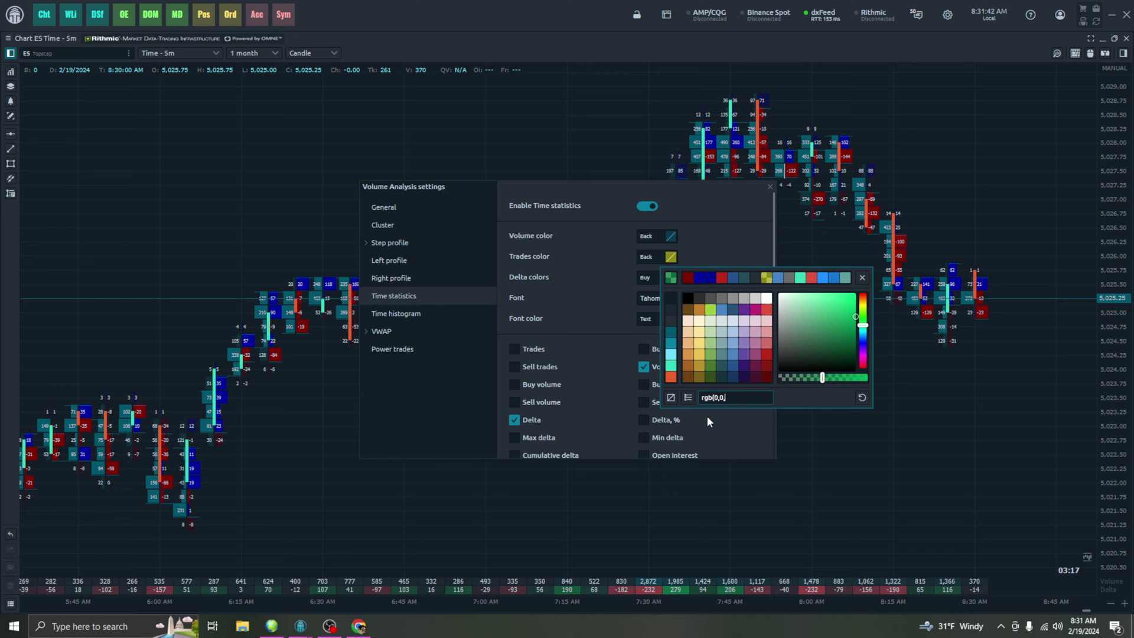
pyautogui.write('0,160)')
pyautogui.press('Return')
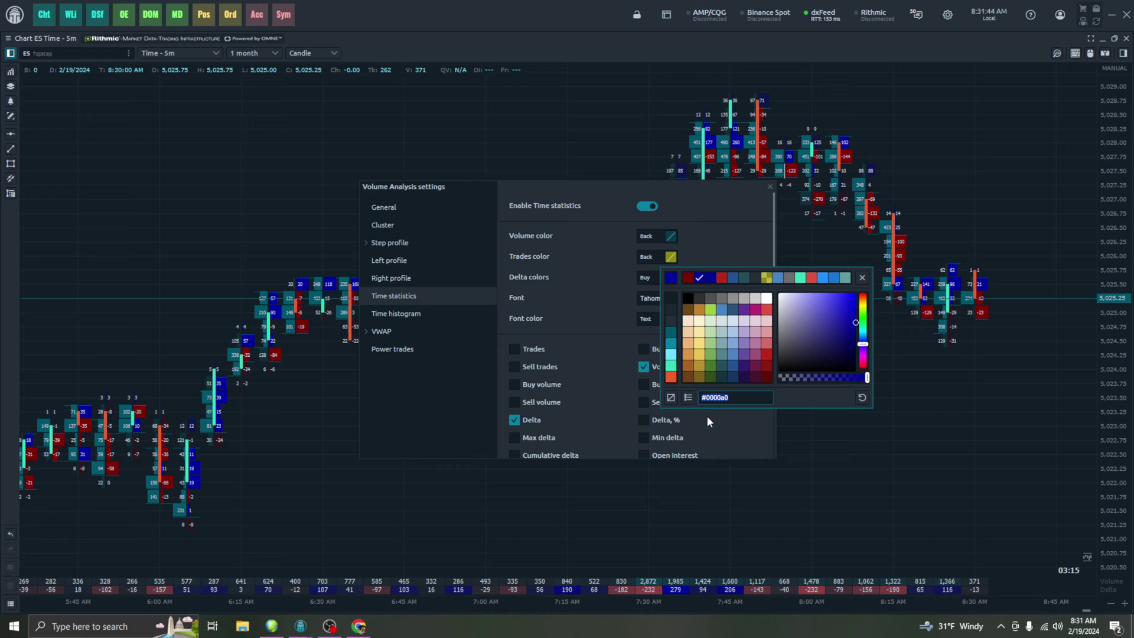
pyautogui.click(727, 247)
# - Set the sell delta colour to maroon, rgb(128,0,0), and close the Volume Analysis settings
pyautogui.click(715, 278)
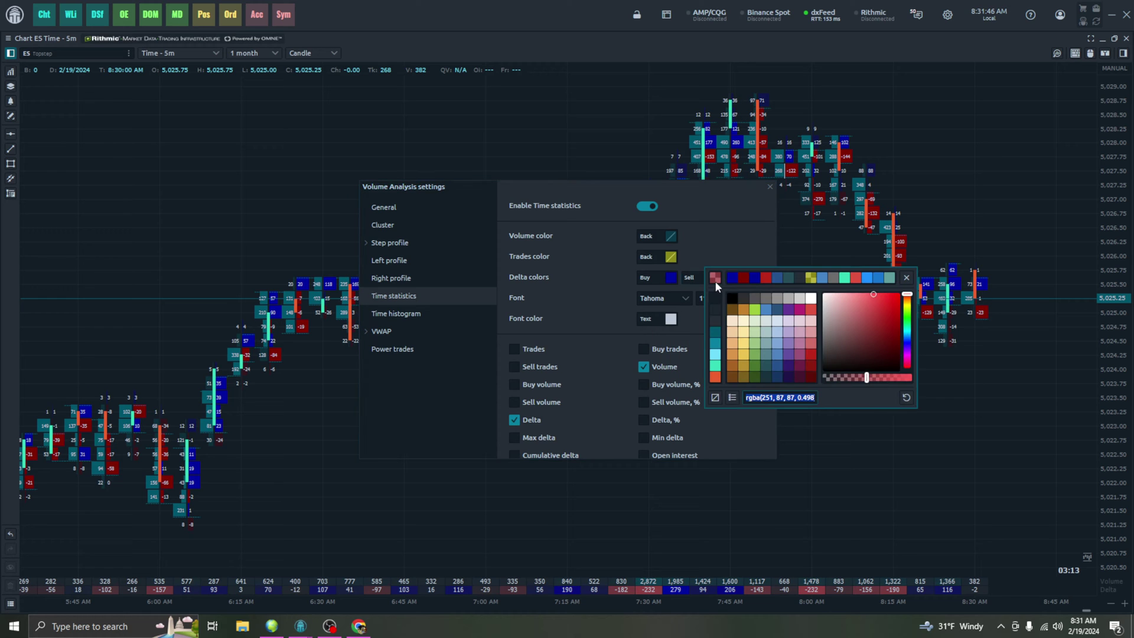
pyautogui.write('rgb(')
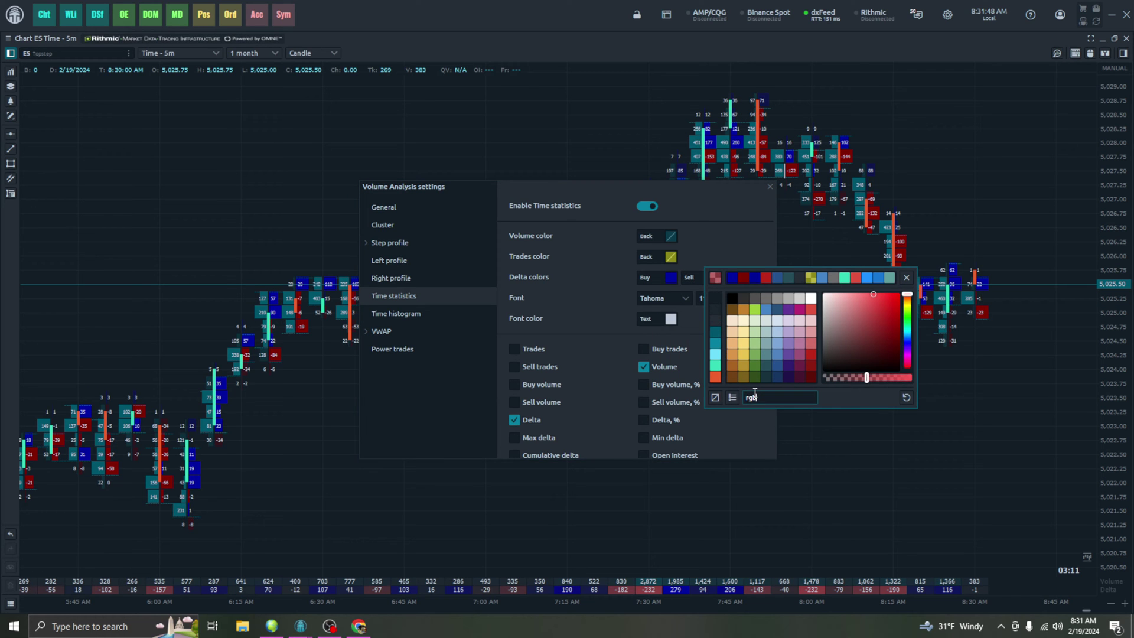
pyautogui.write('128,0,0)')
pyautogui.press('Return')
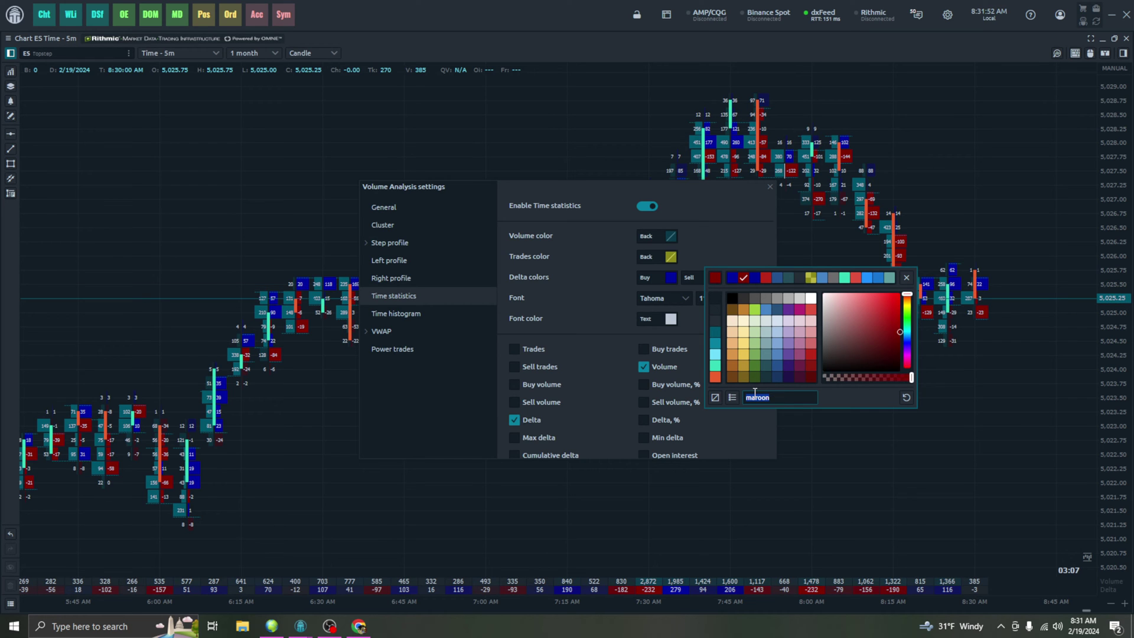
pyautogui.click(737, 246)
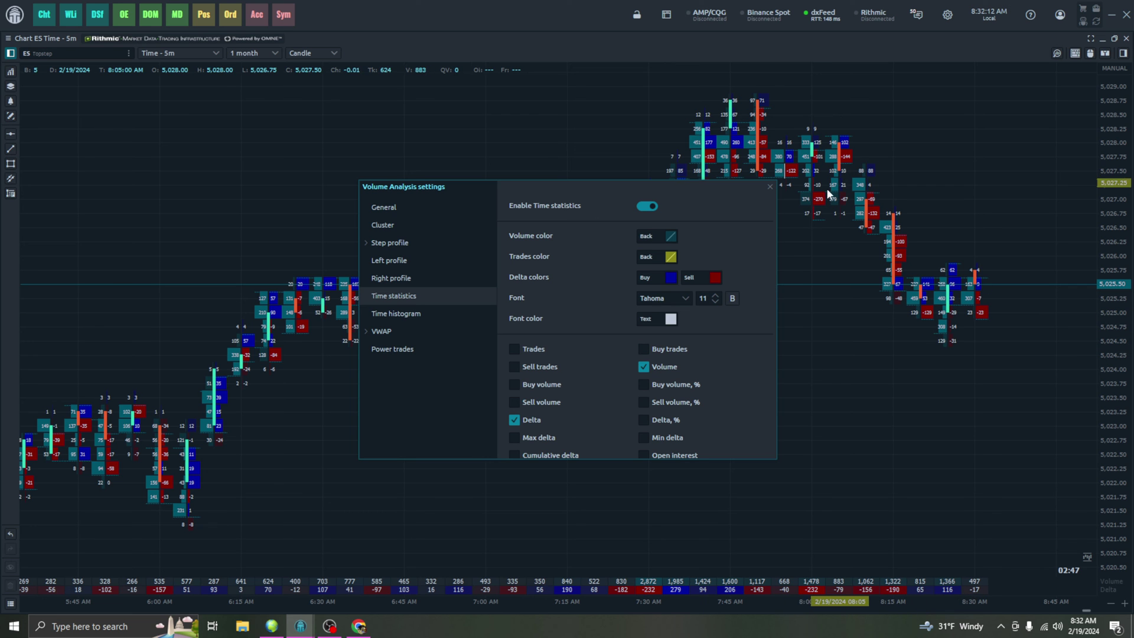
pyautogui.click(769, 187)
pyautogui.scroll(2, 863, 388)
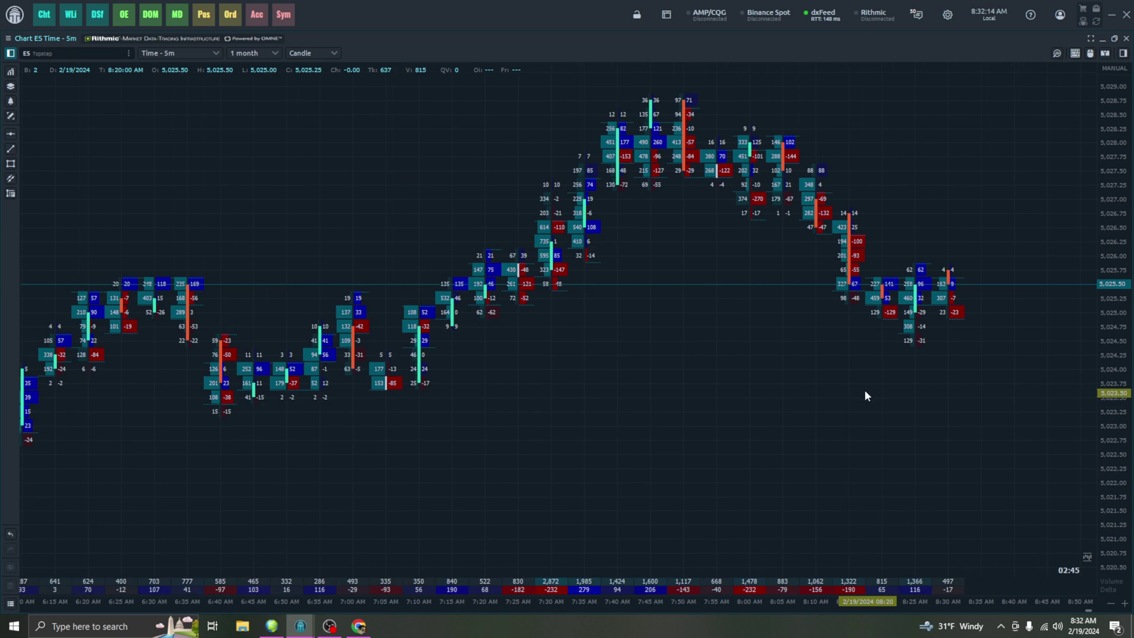